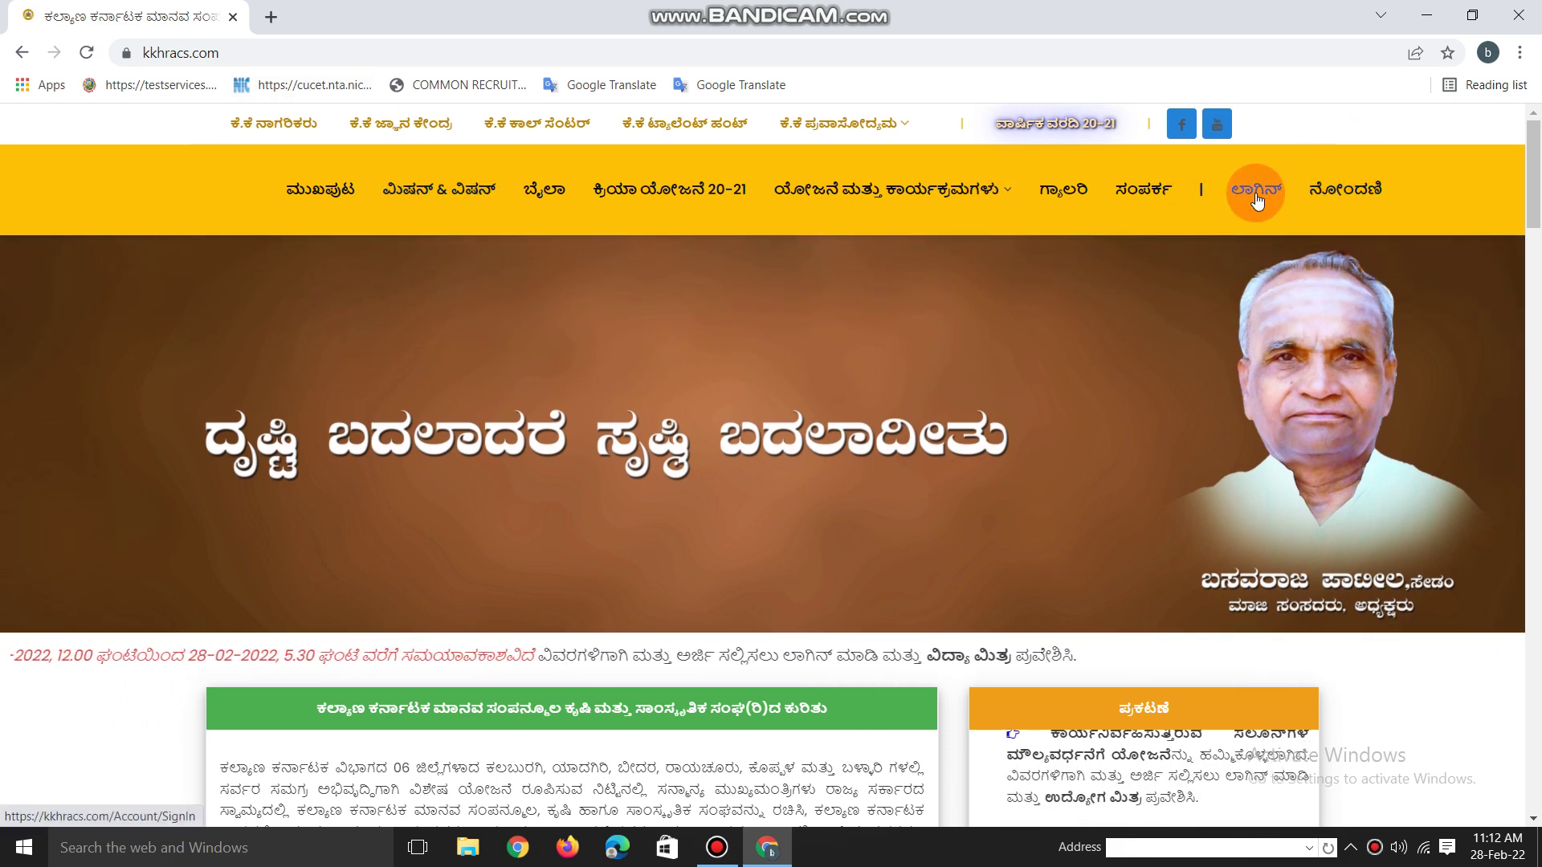
Open the new member registration form and look over its name, mobile number and OTP fields.
left_click(1339, 193)
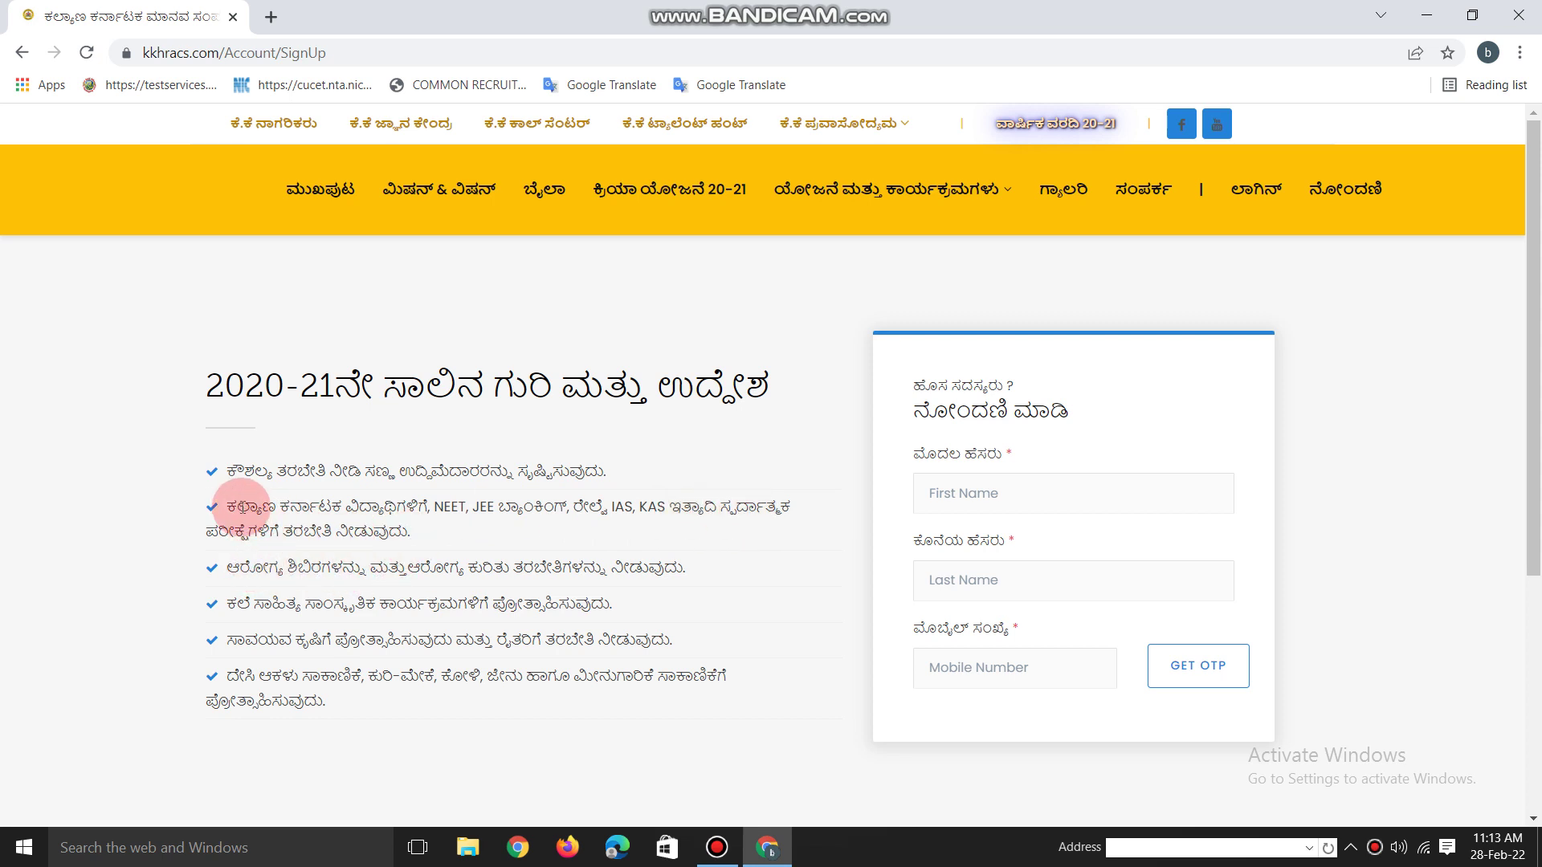
double_click(242, 506)
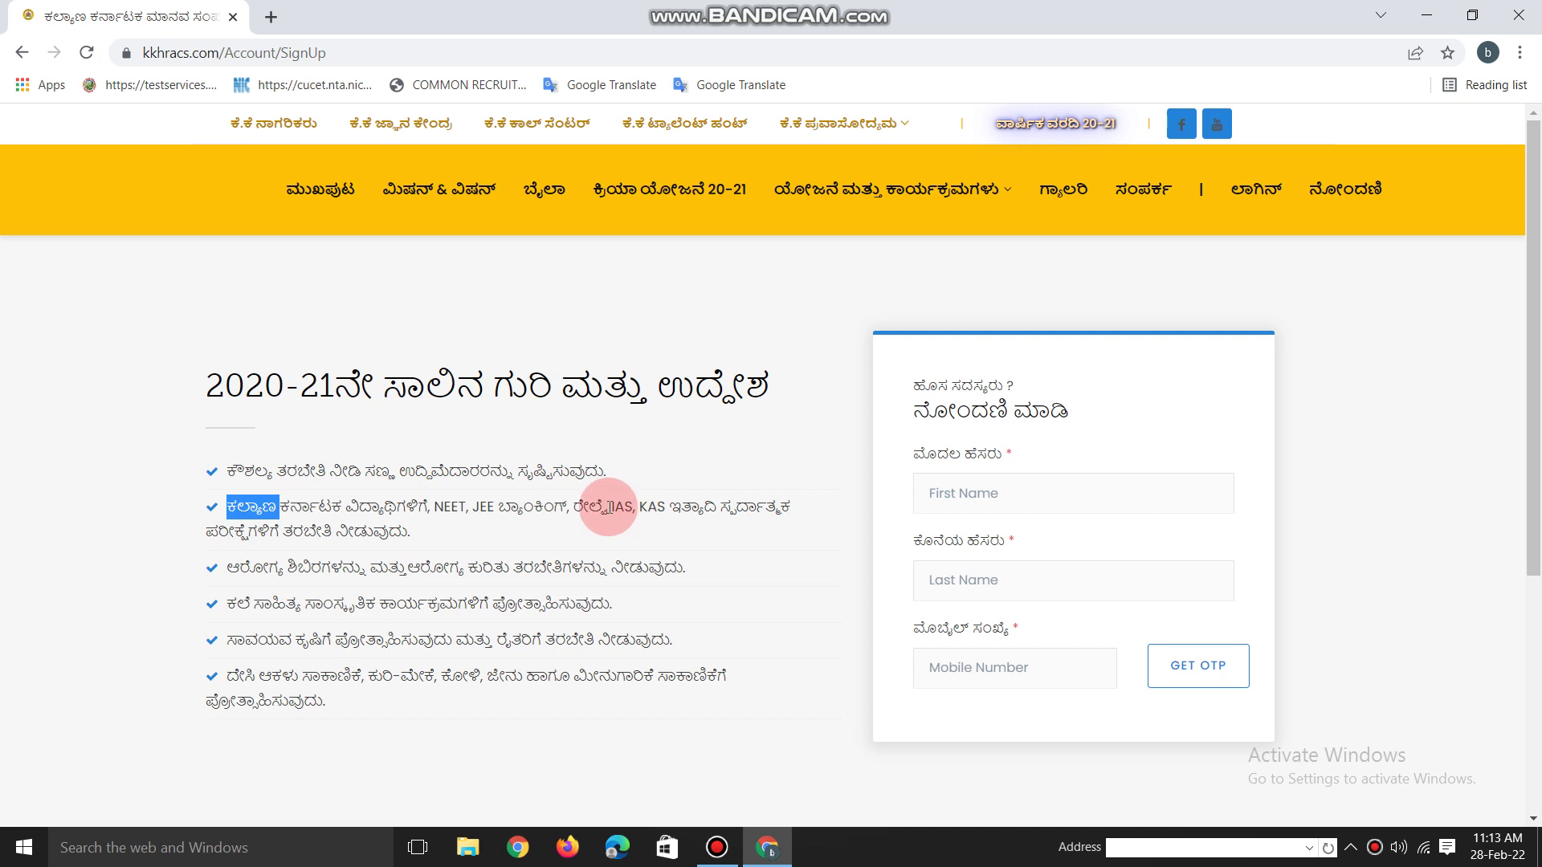
left_click_drag(611, 506, 674, 507)
left_click(674, 507)
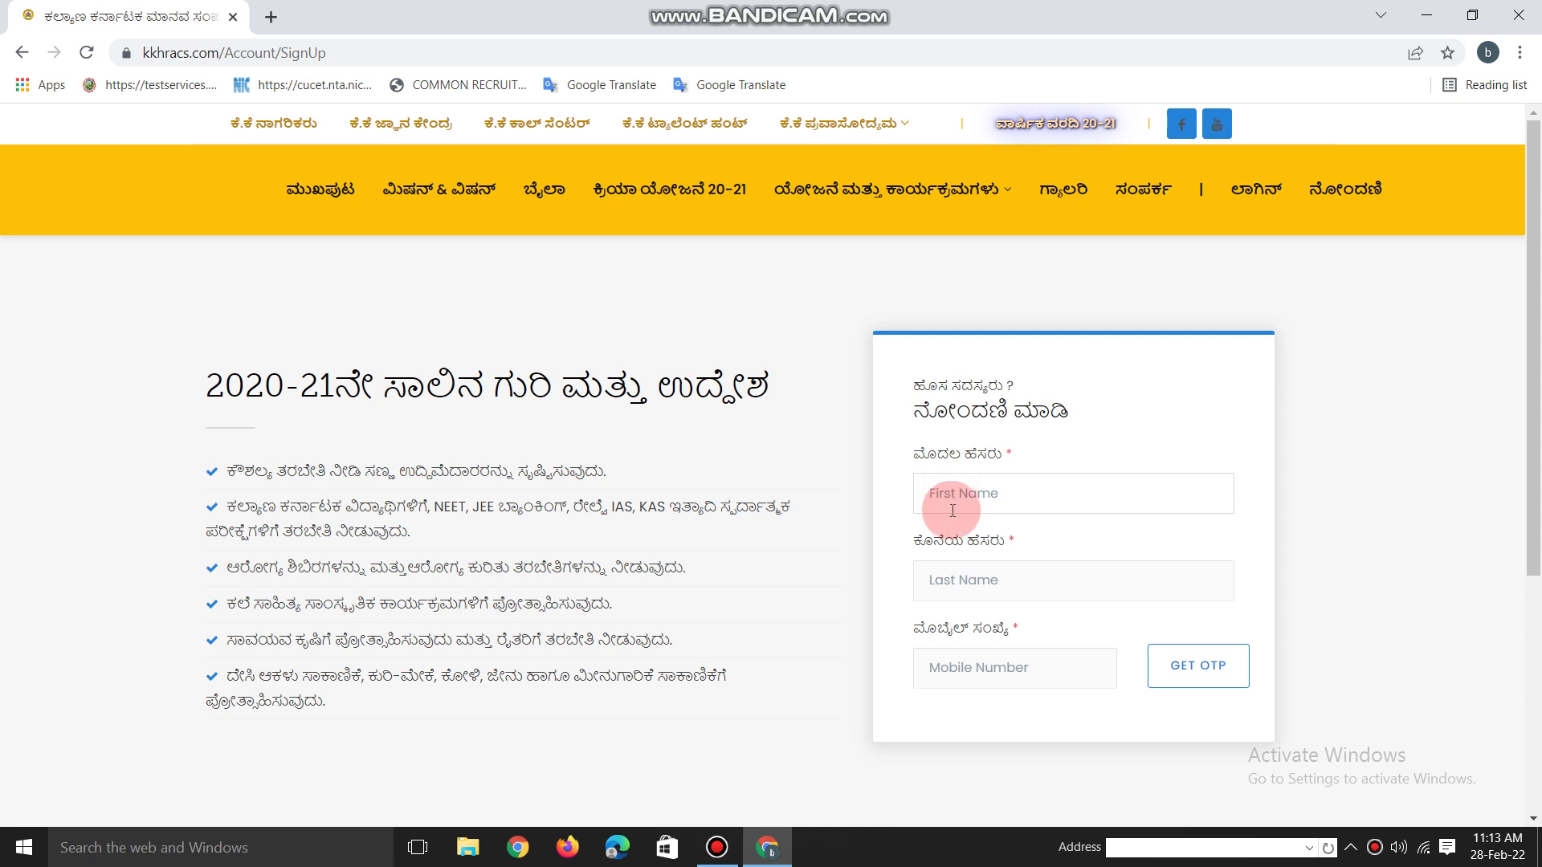
left_click(967, 578)
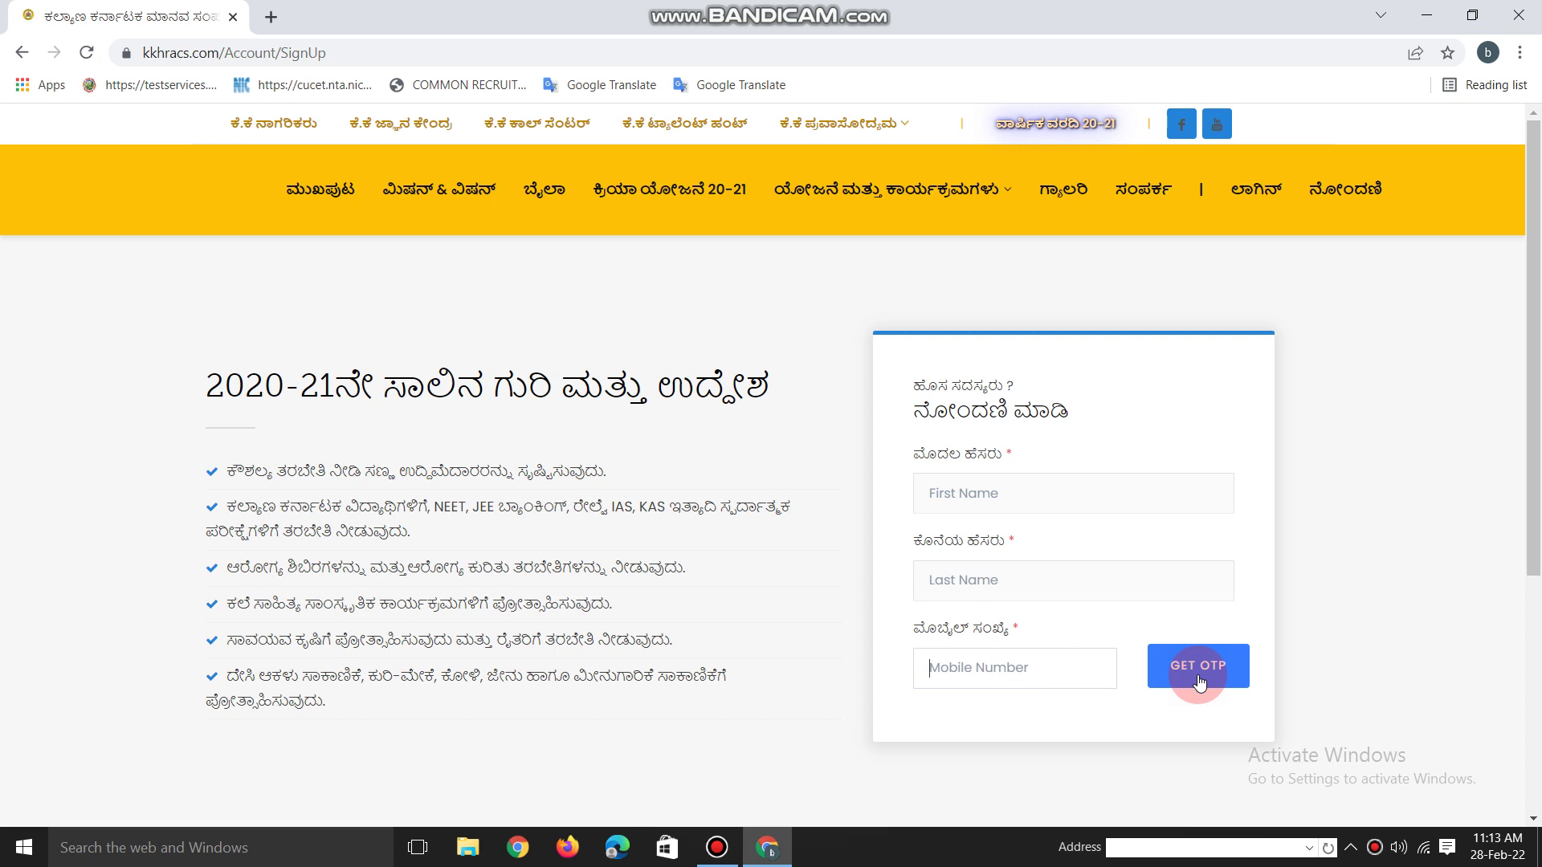
Sign in to the member account through the login page and open the Vidya Mitra section.
left_click(1255, 191)
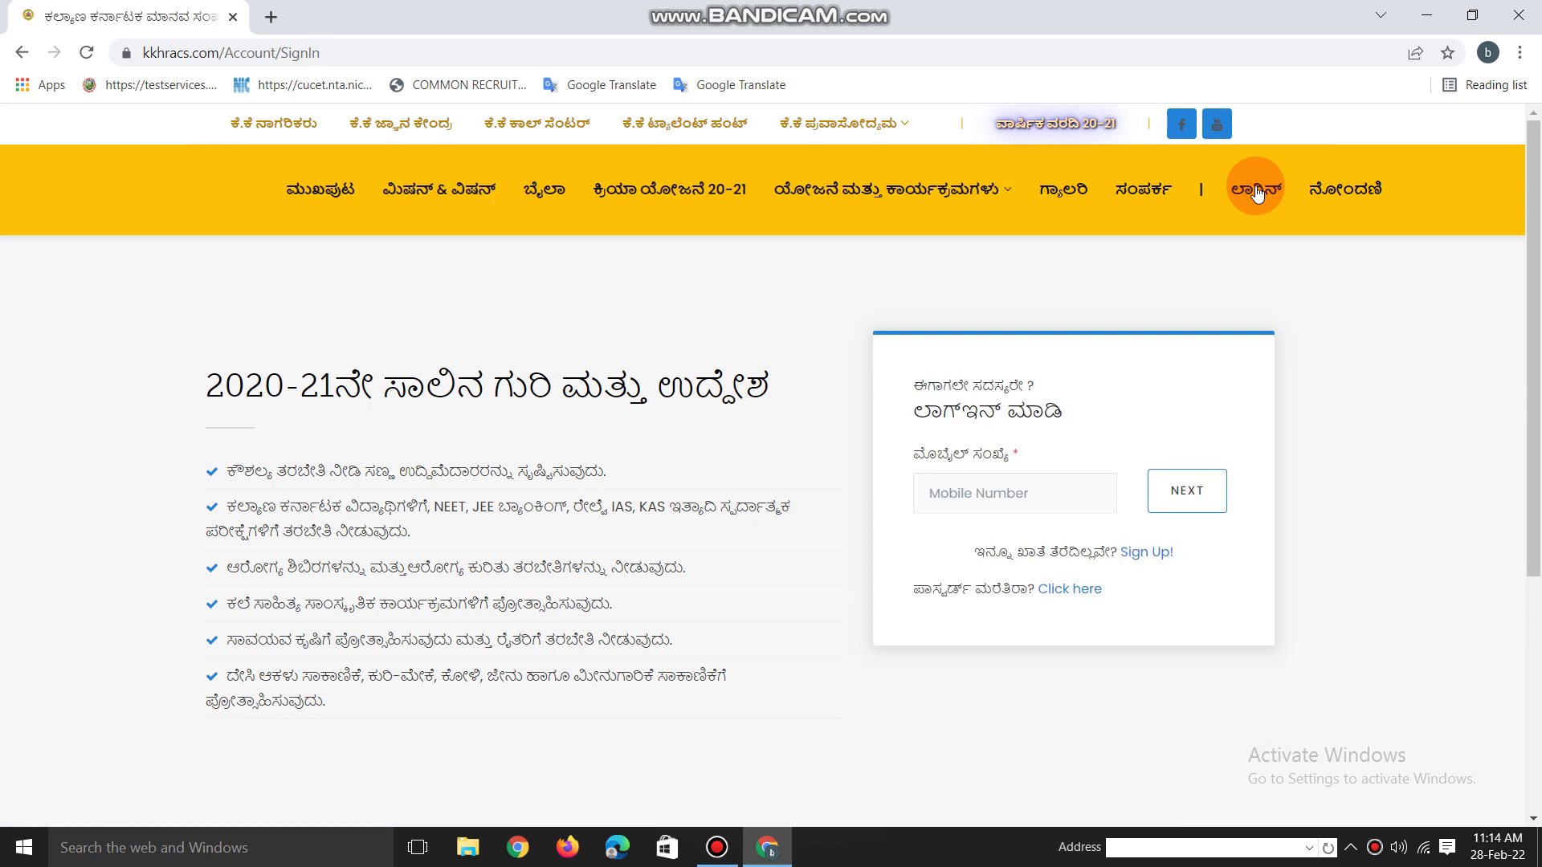
left_click(953, 498)
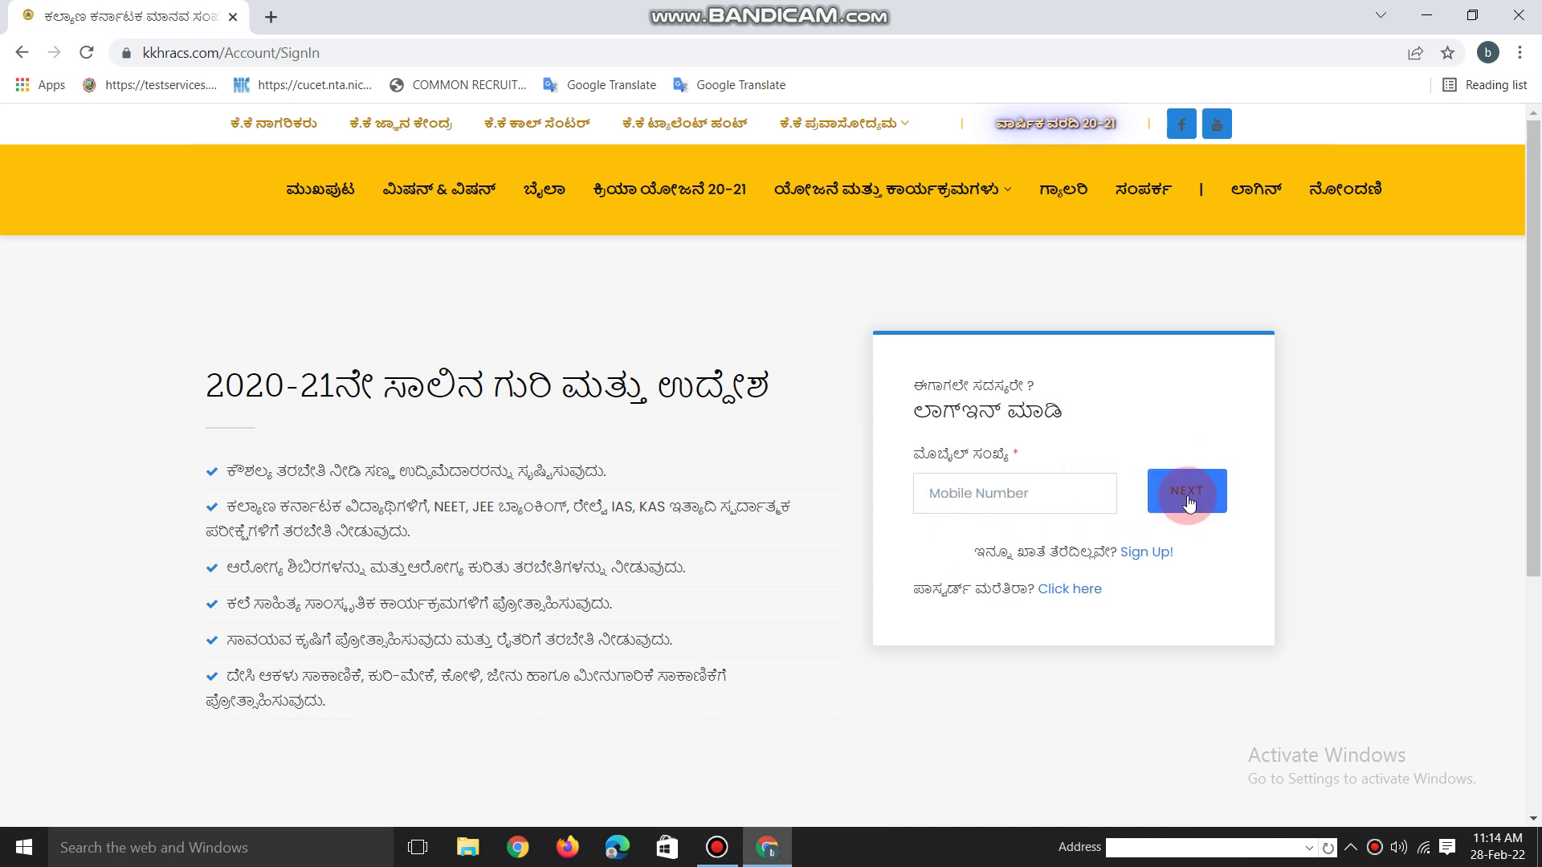
left_click(1232, 472)
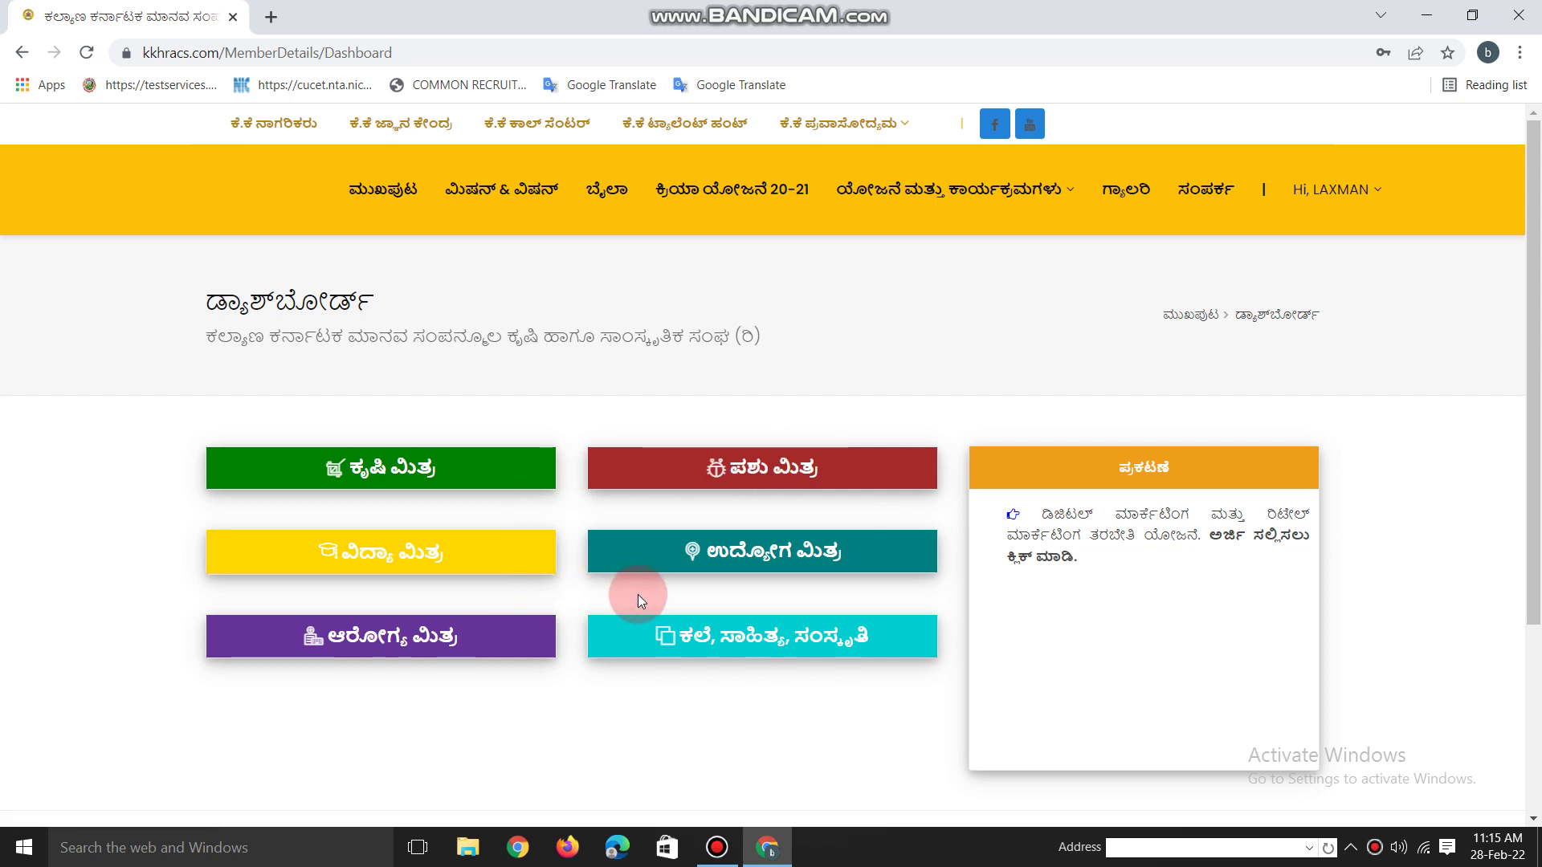
left_click(446, 561)
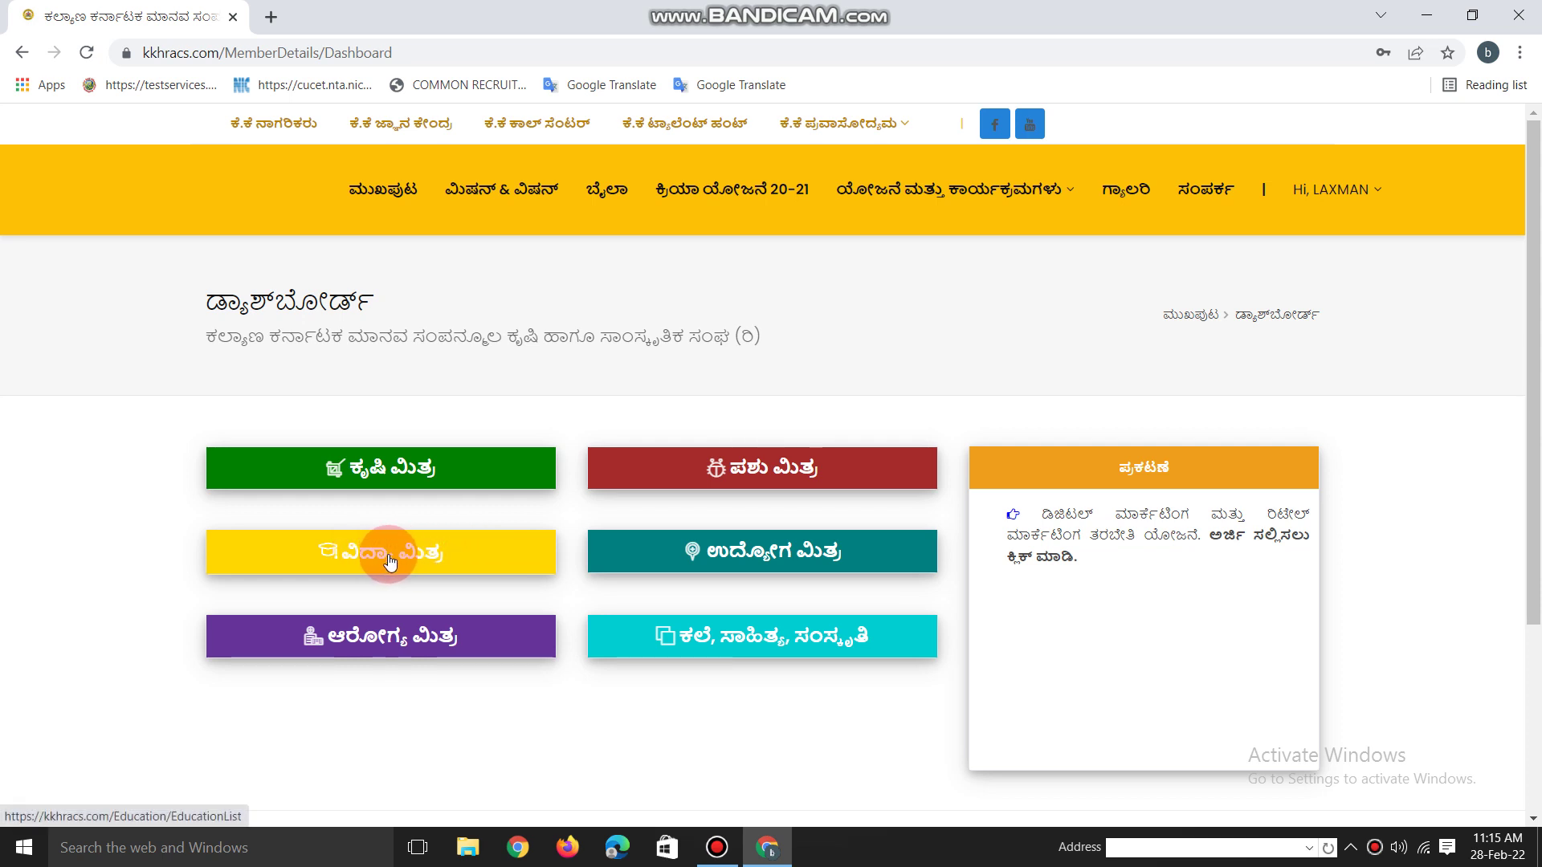
left_click(390, 561)
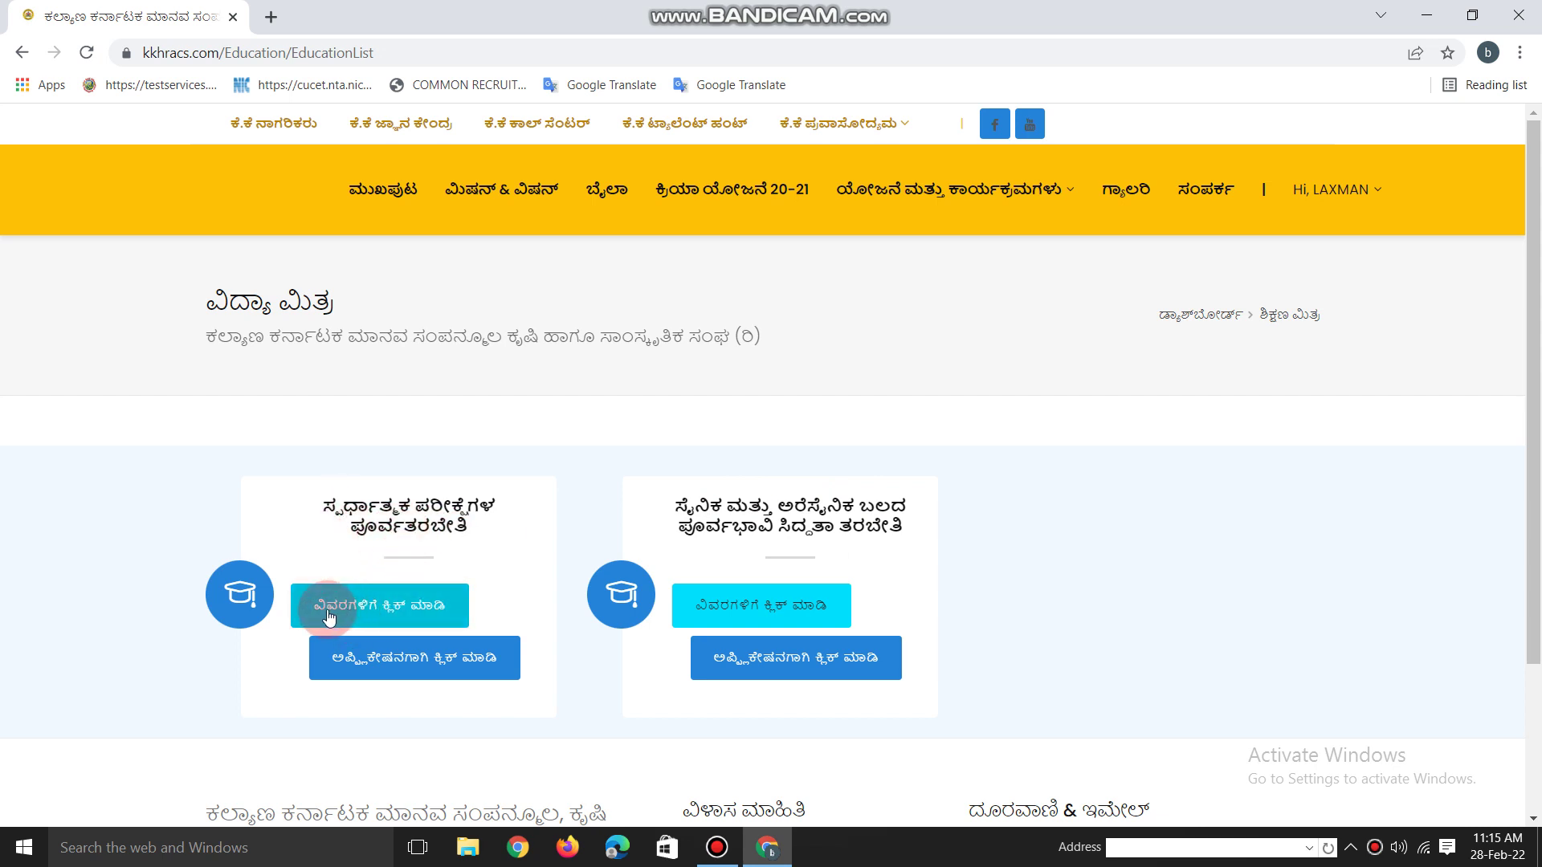
Examine the competitive exam pre-training scheme details, including eligibility, last date, district seat allotment and instructions, and close them.
left_click(399, 611)
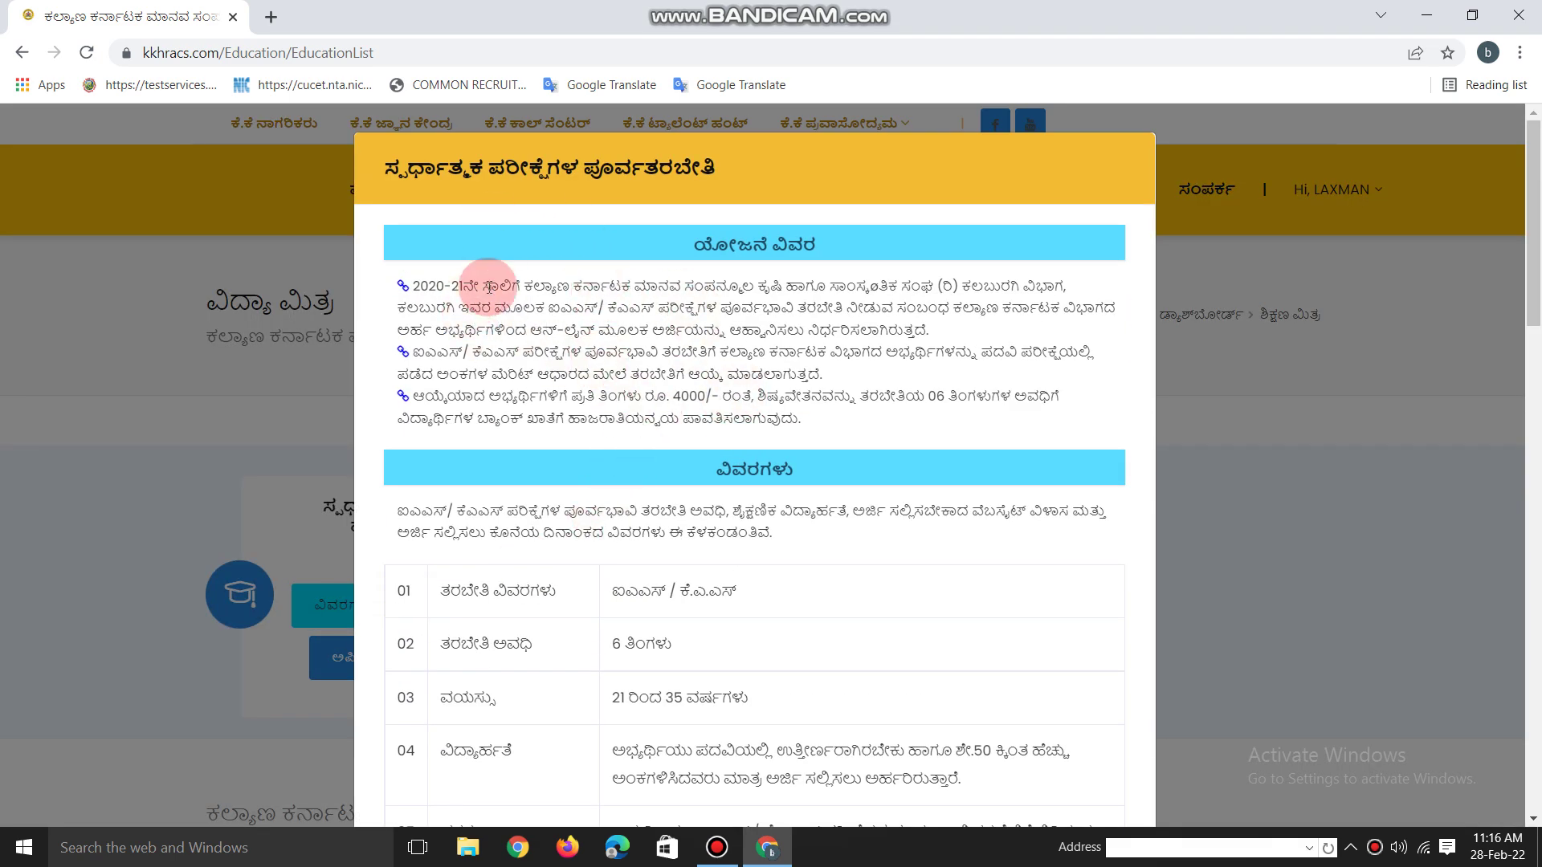
scroll(534, 310, "down", 6)
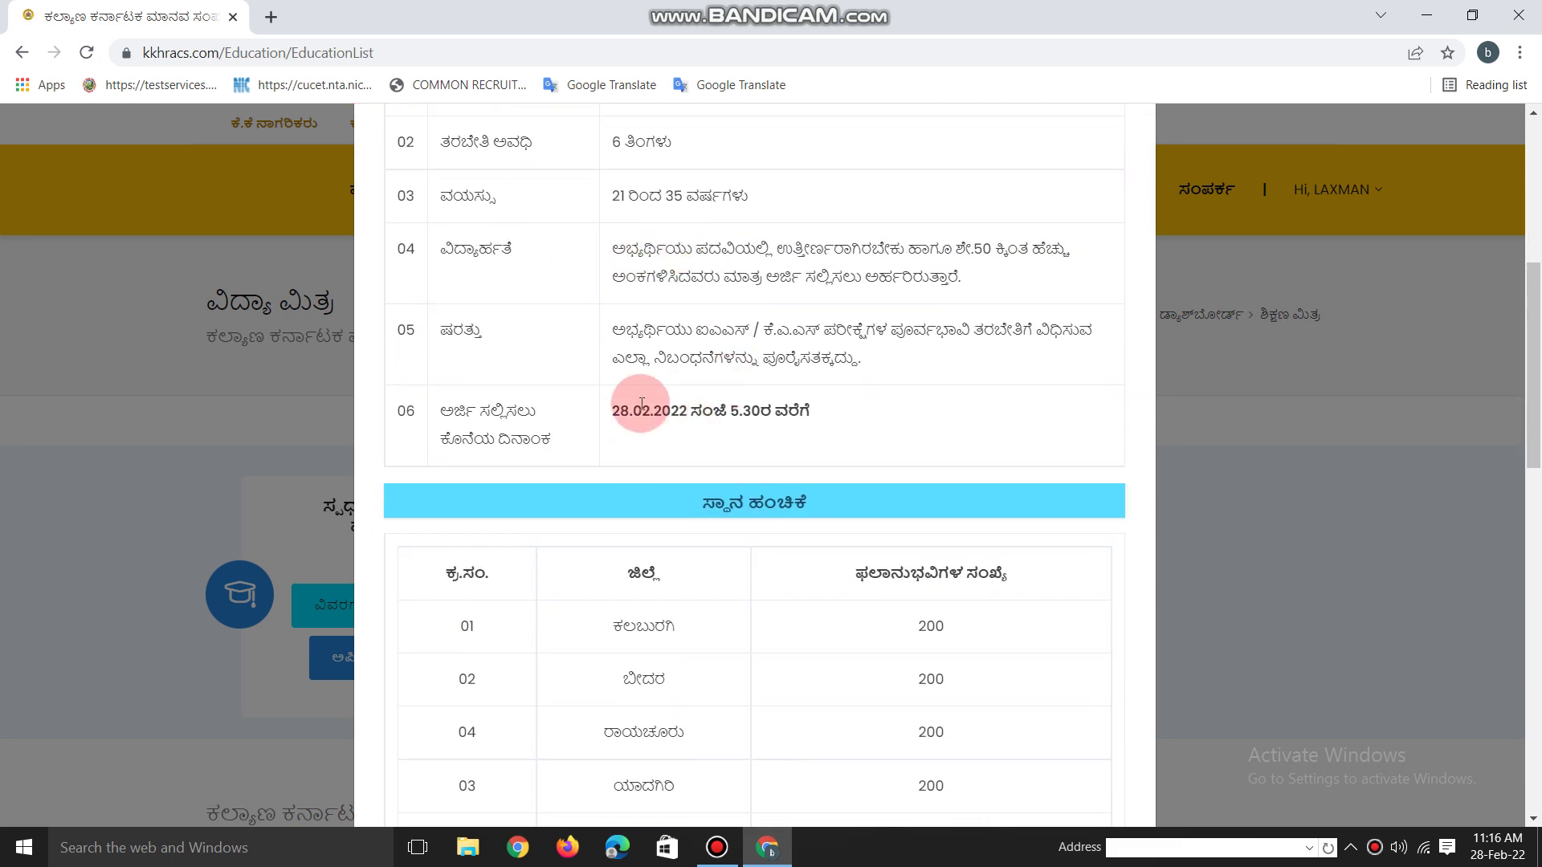
scroll(596, 524, "down", 7)
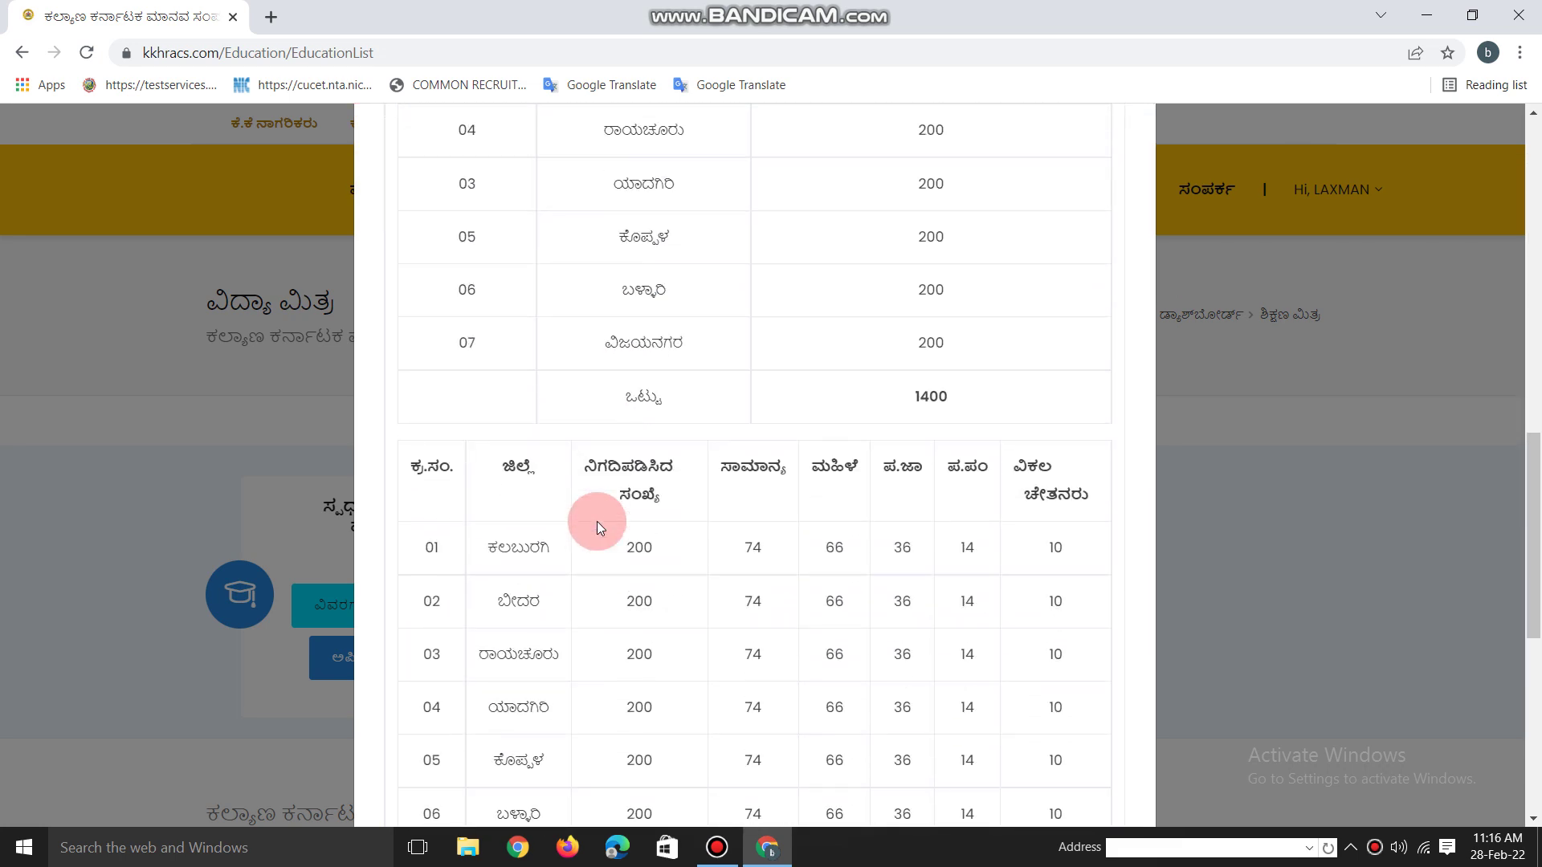
scroll(596, 526, "down", 7)
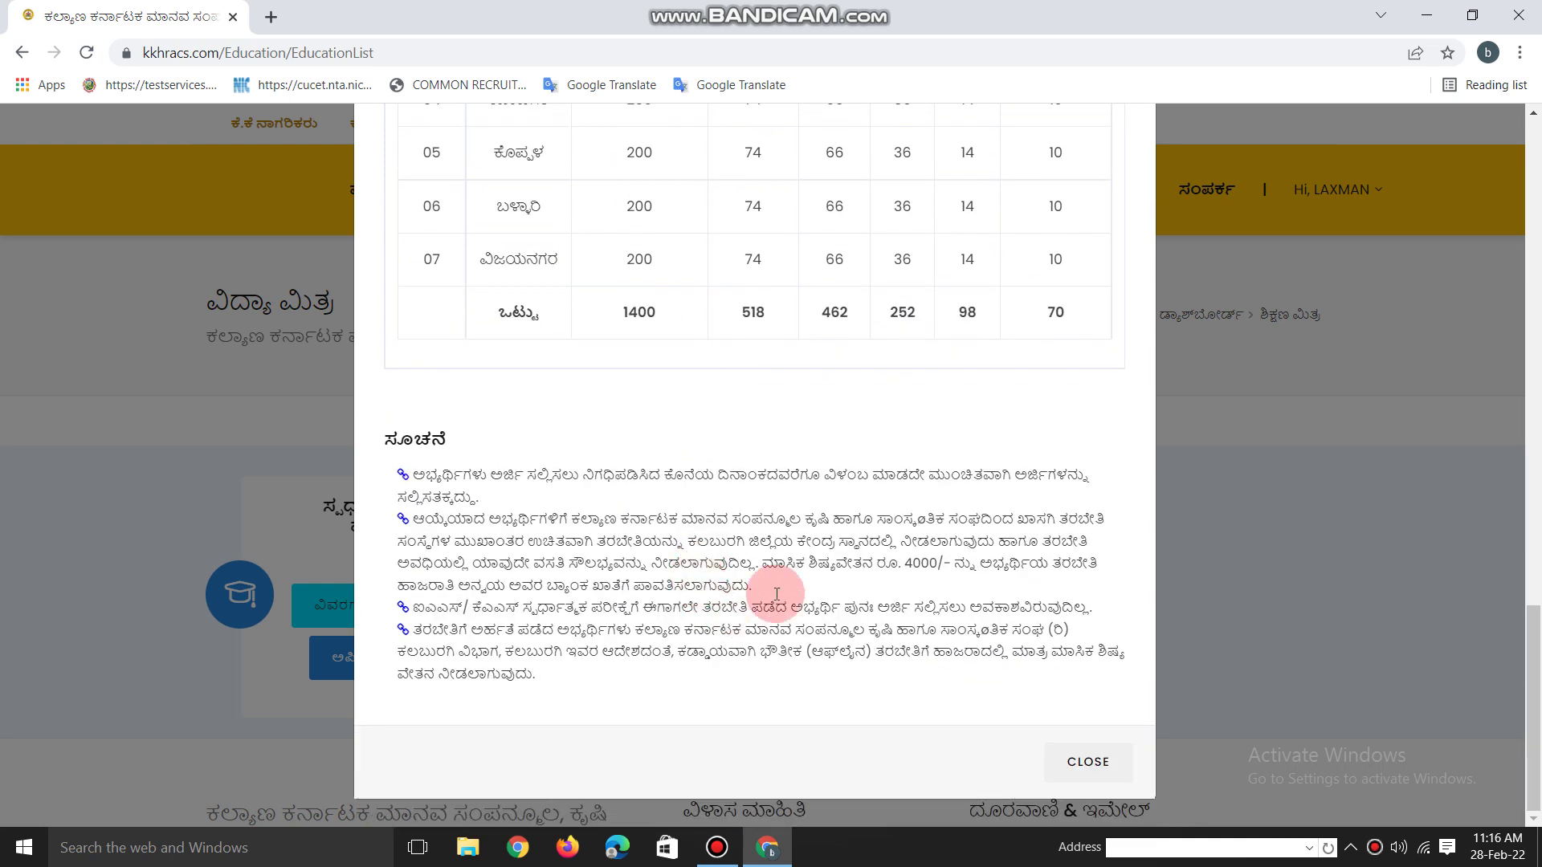
scroll(682, 540, "up", 12)
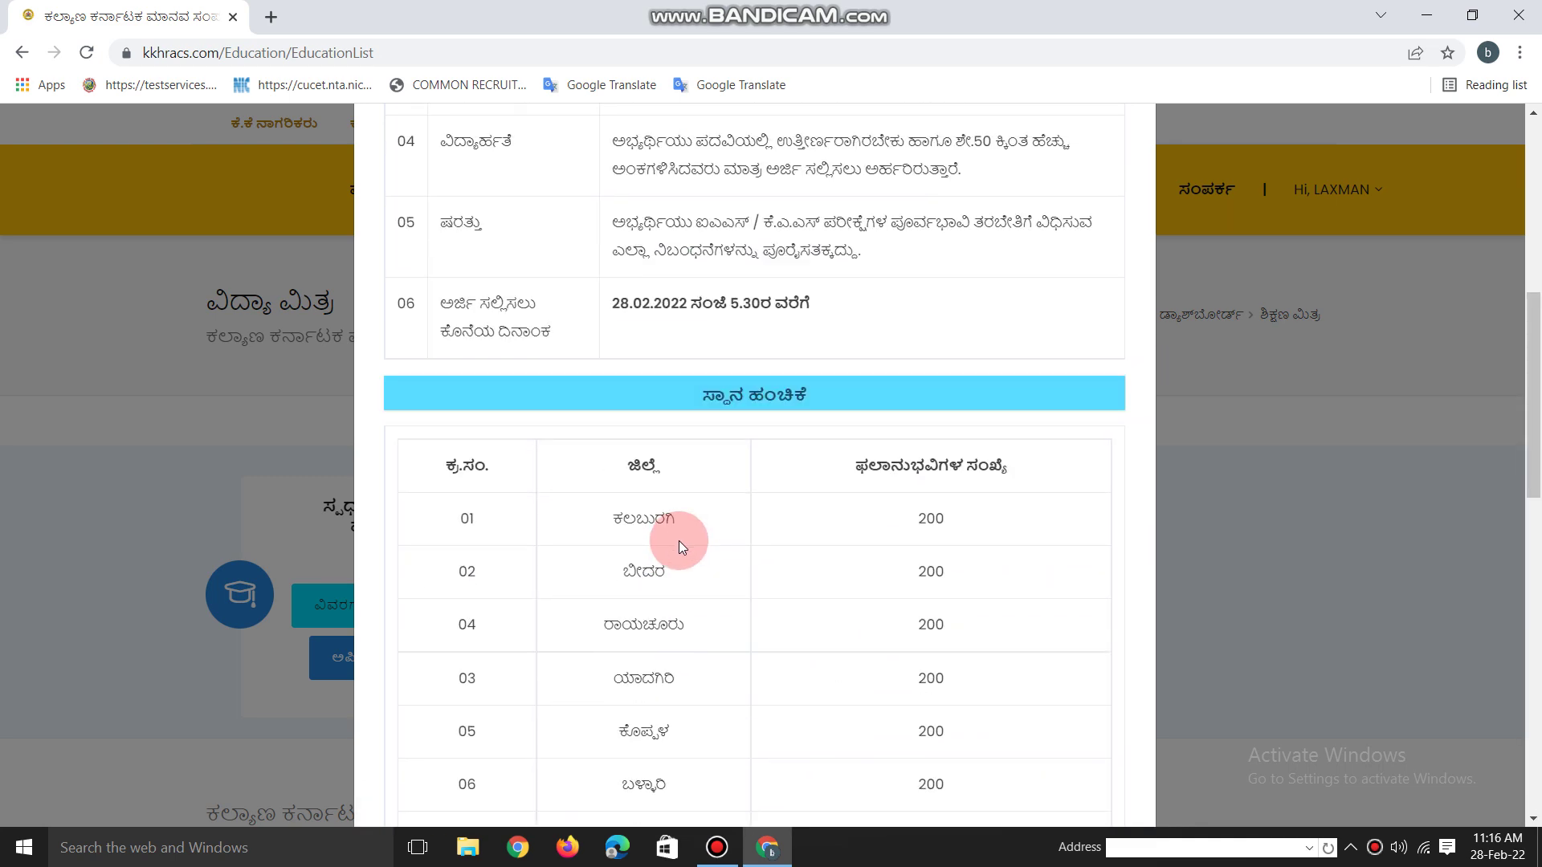
scroll(682, 540, "down", 12)
left_click(1084, 760)
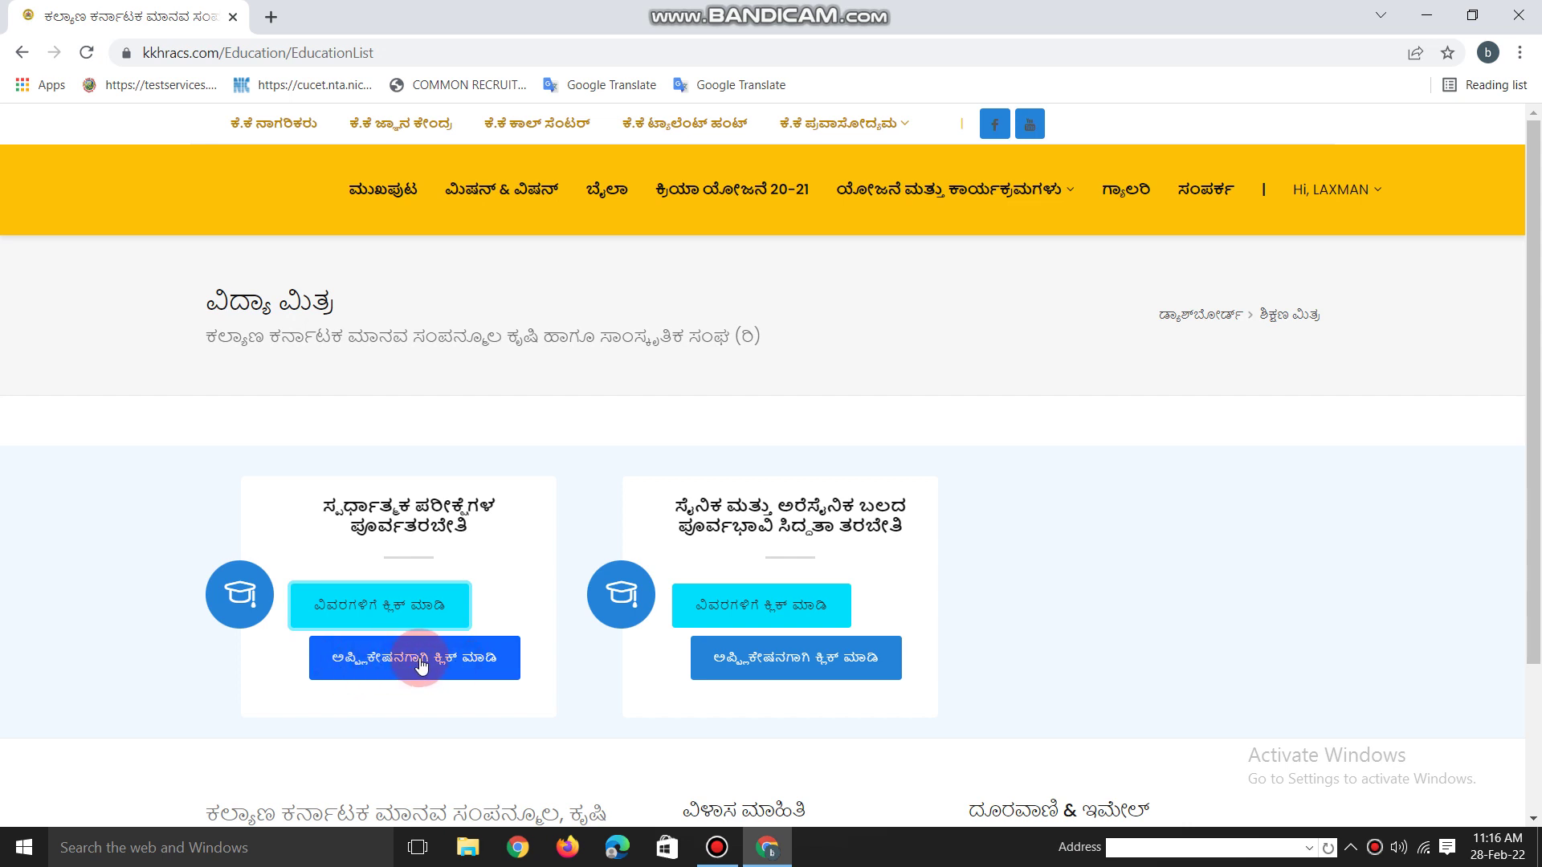
Open the competitive exam pre-training application form, accepting the Kalyana Karnataka residency notice, and go to the candidate name field.
left_click(419, 660)
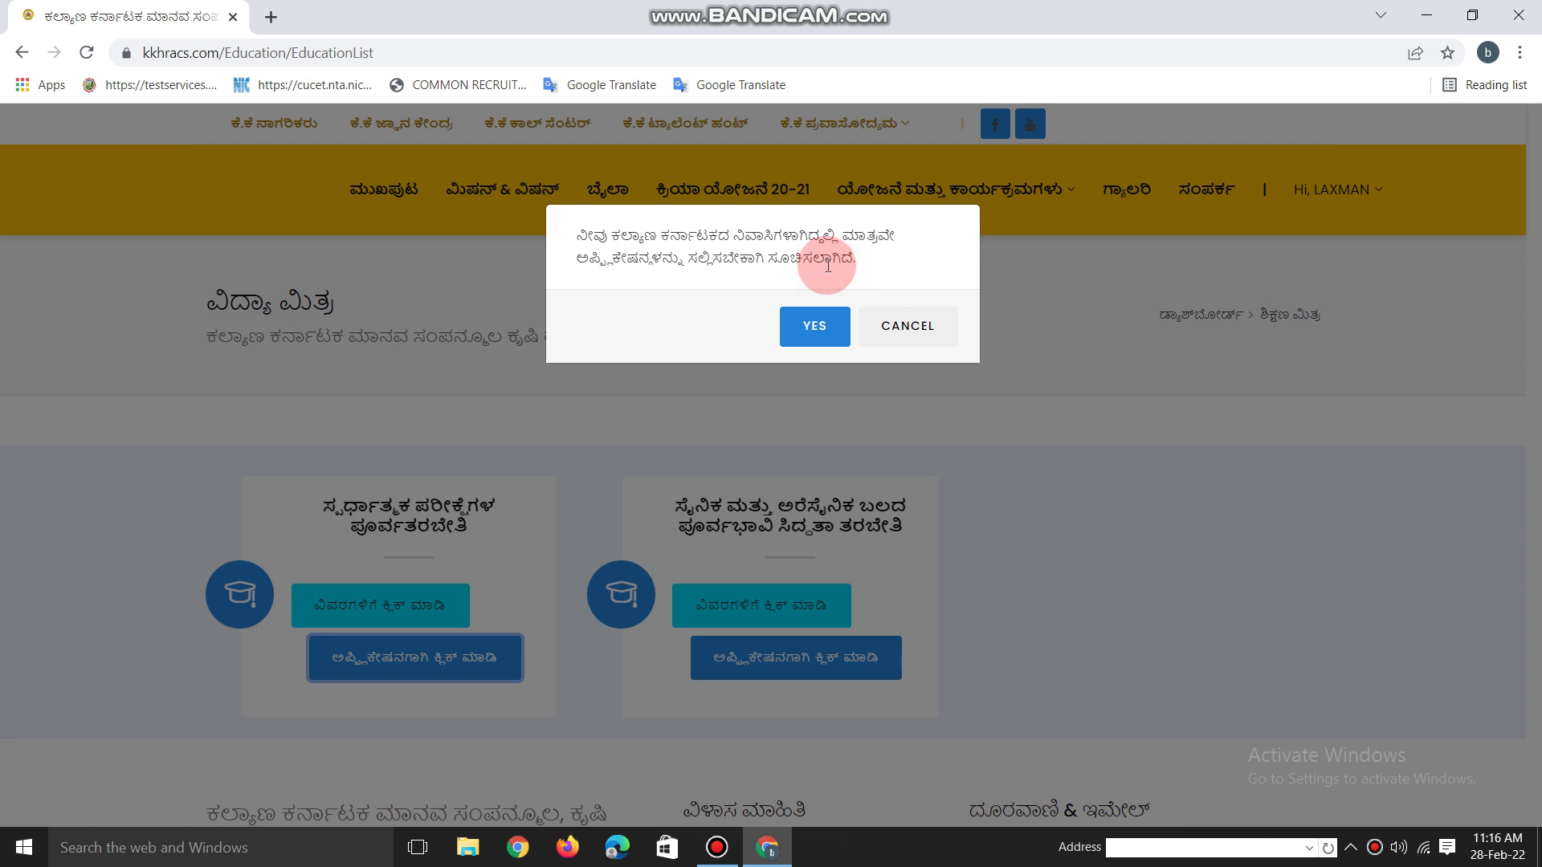
left_click(812, 323)
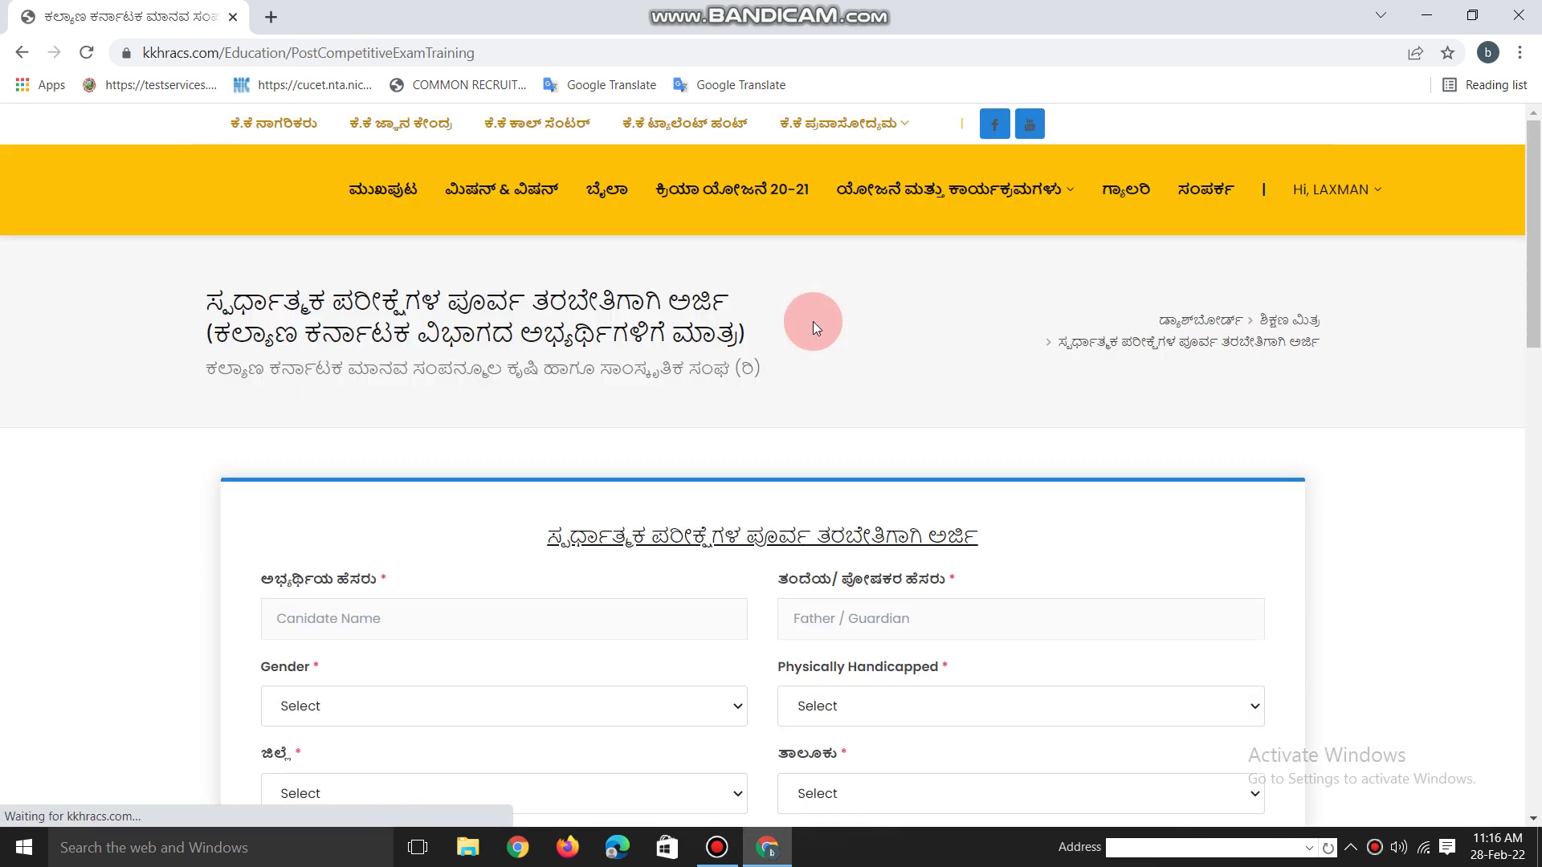
scroll(819, 358, "down", 2)
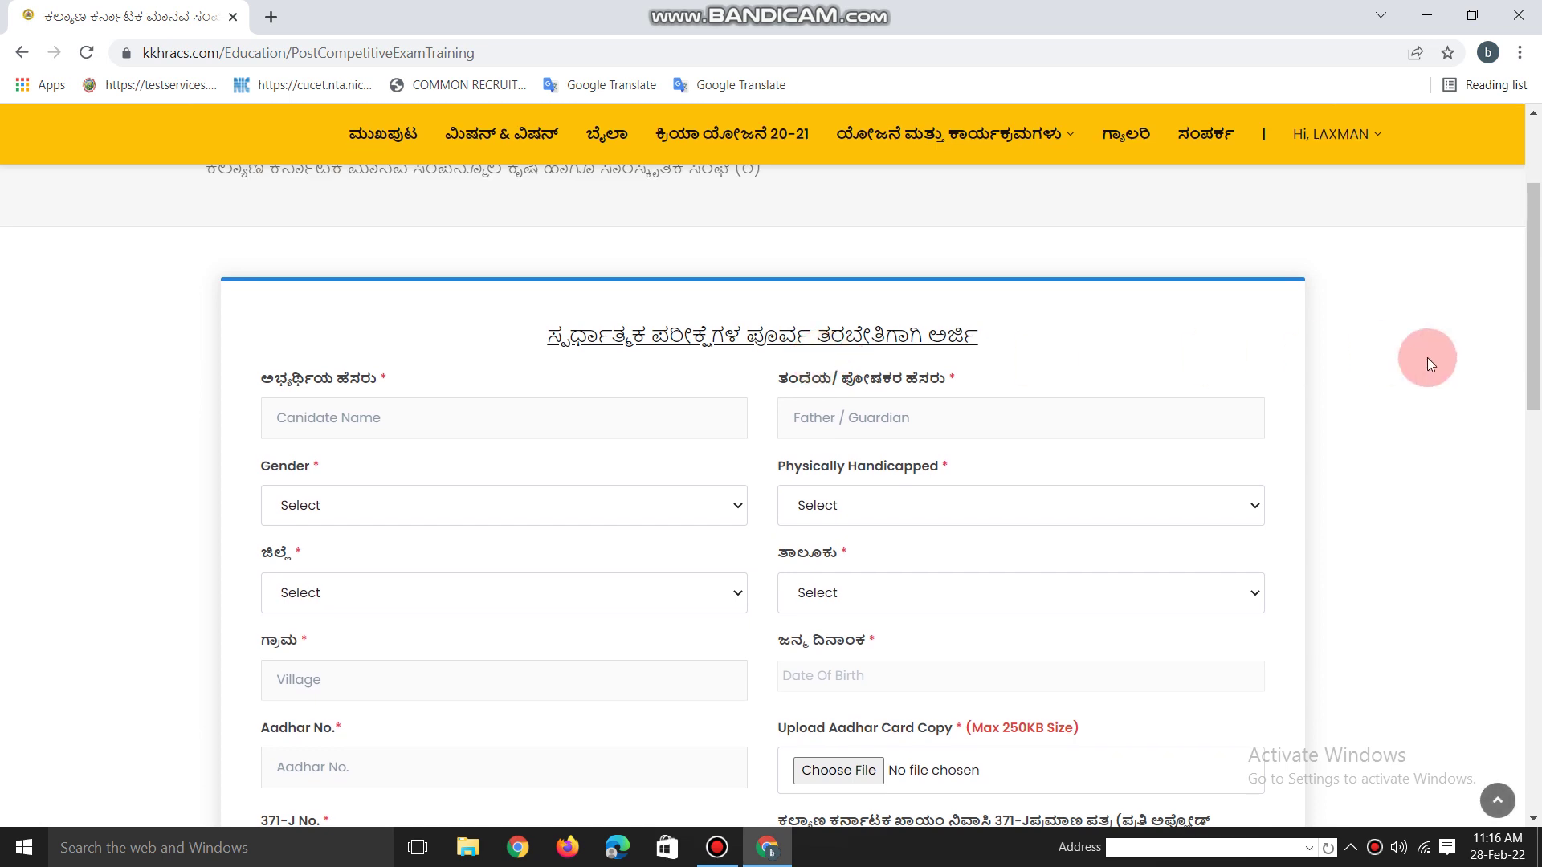
left_click_drag(1536, 353, 1537, 398)
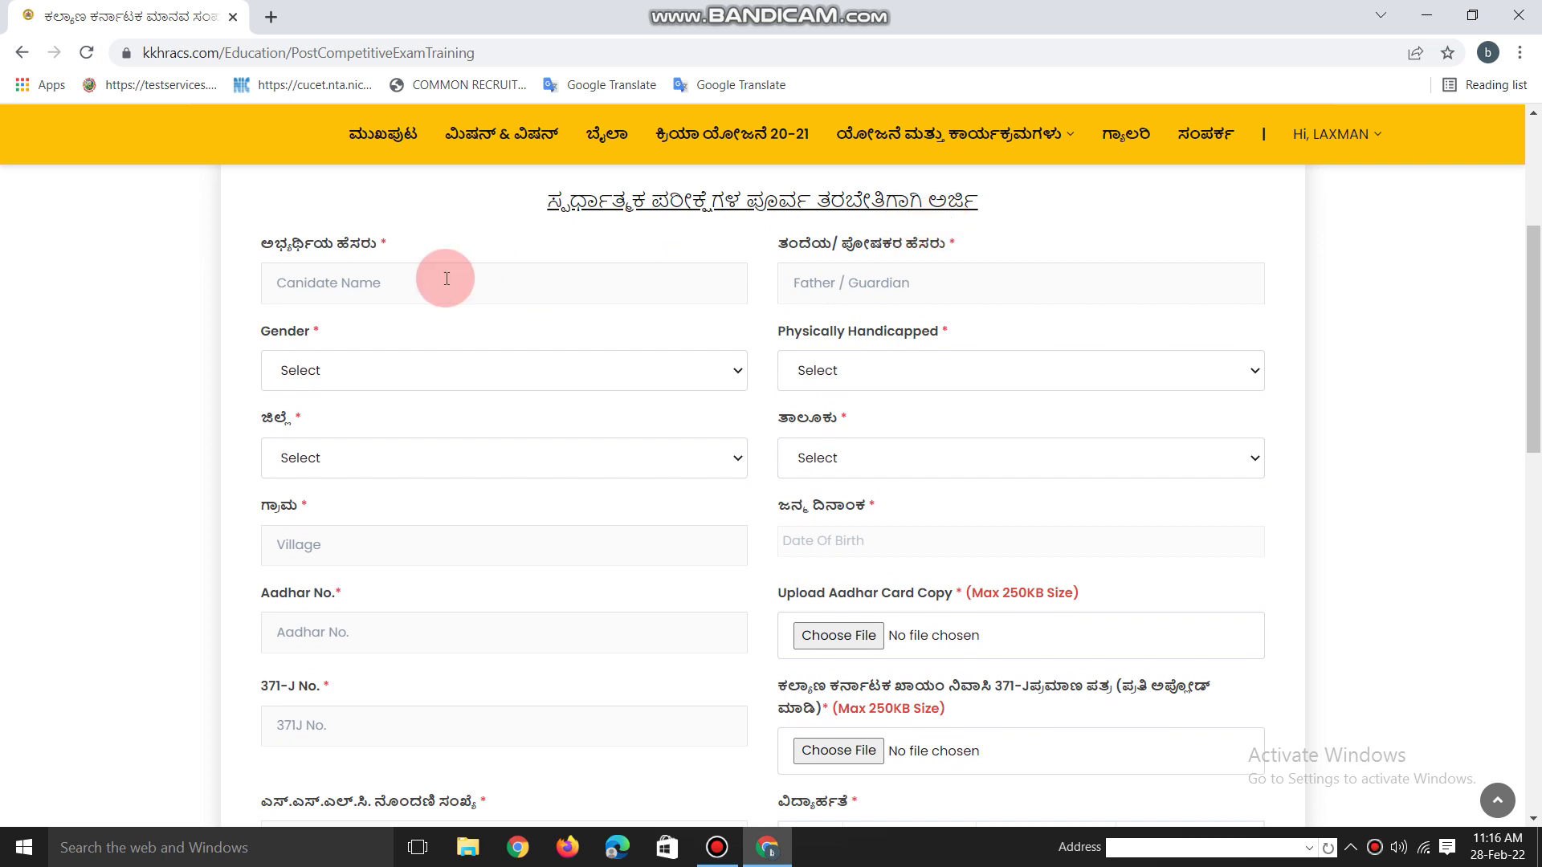
left_click(311, 282)
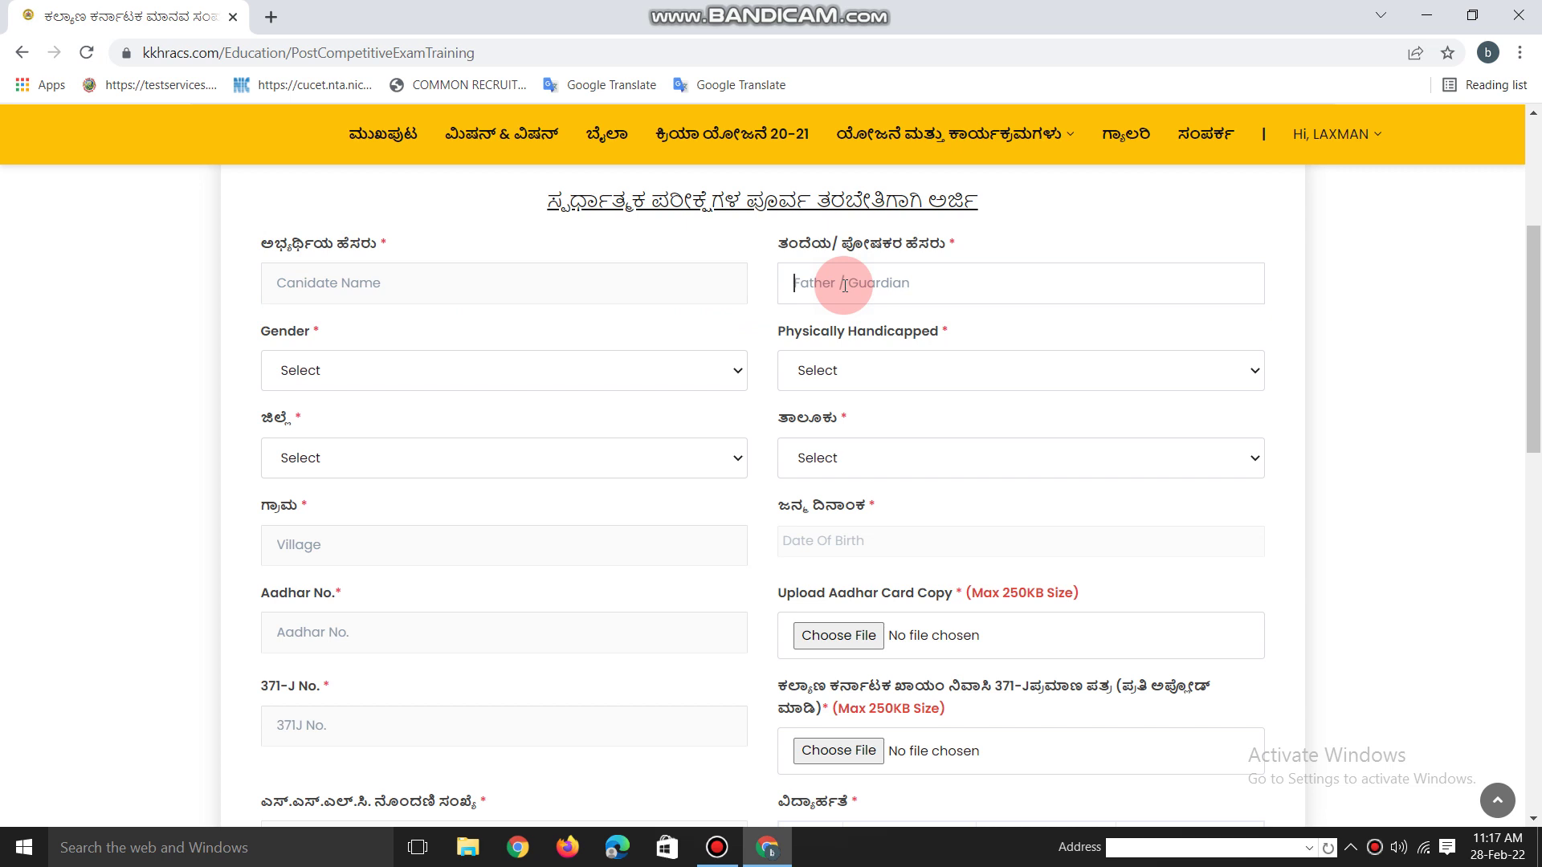
Set the candidate's gender to Male and Physically Handicapped to No.
left_click(287, 384)
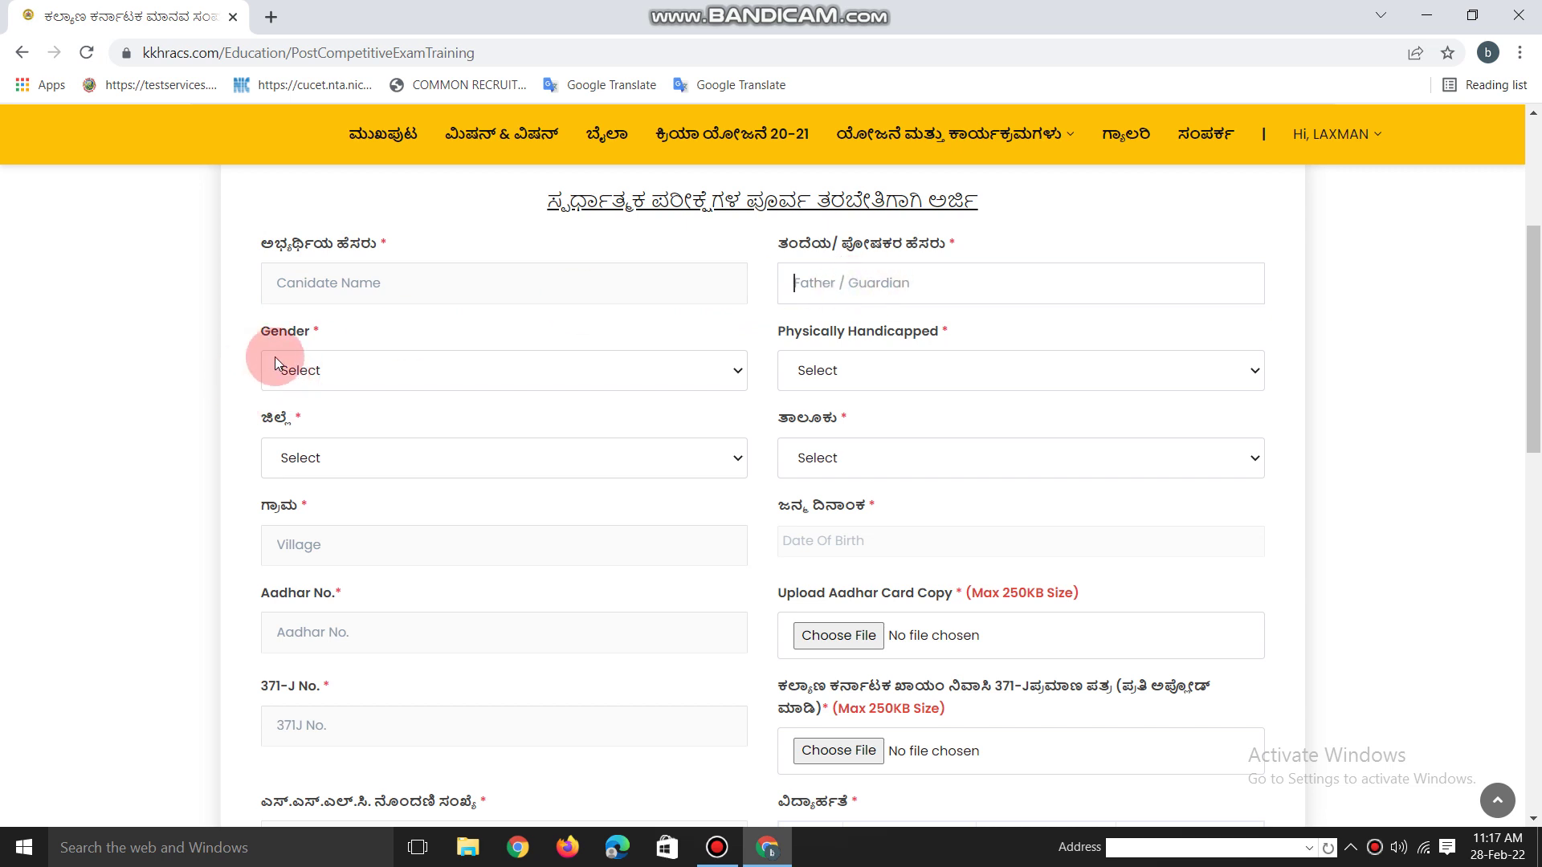
left_click(311, 424)
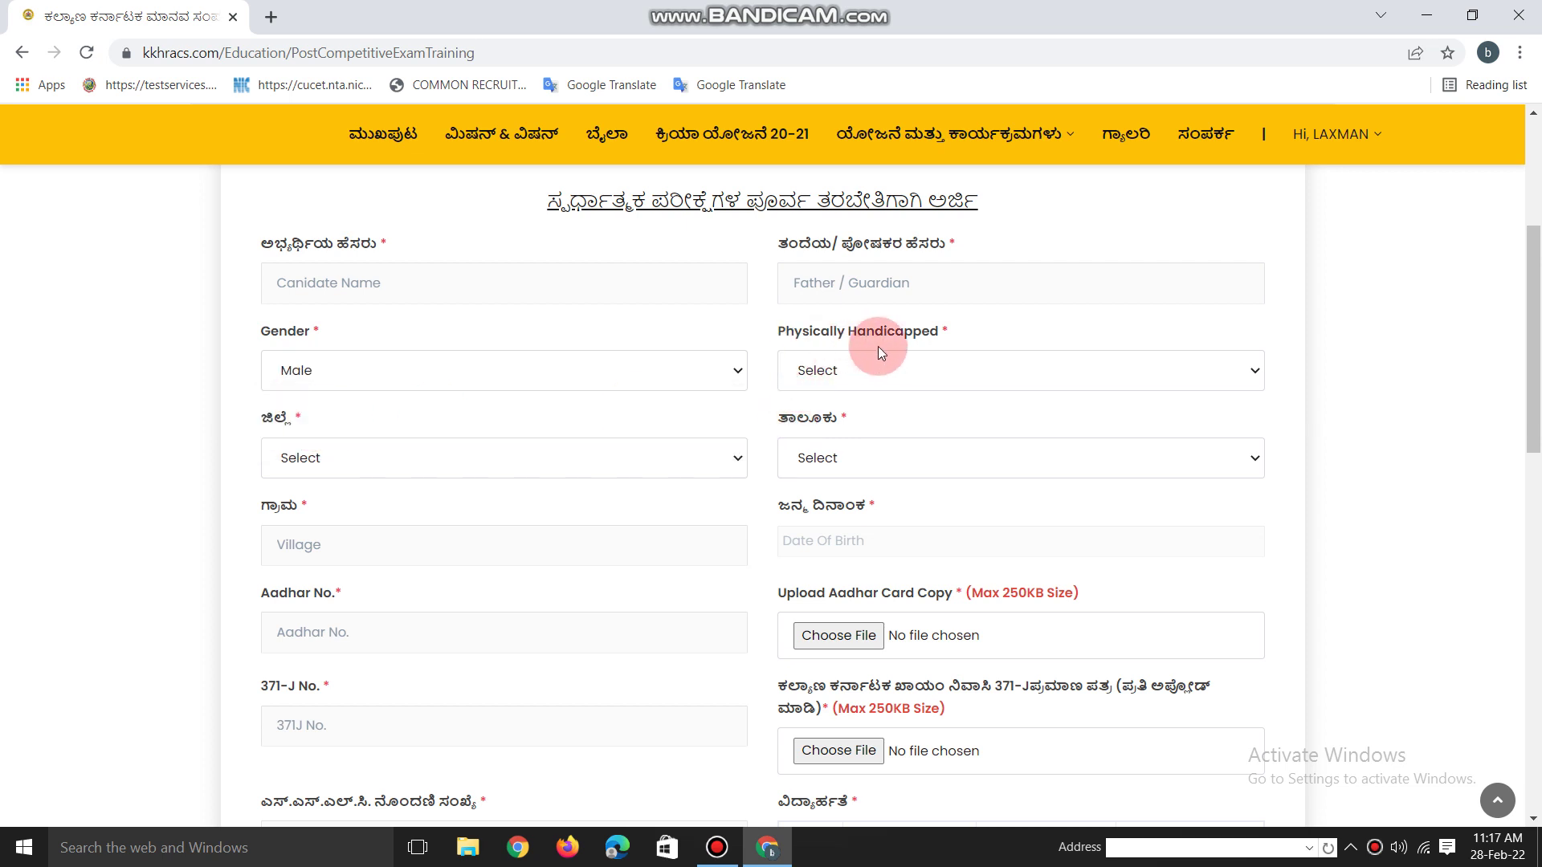
left_click(835, 367)
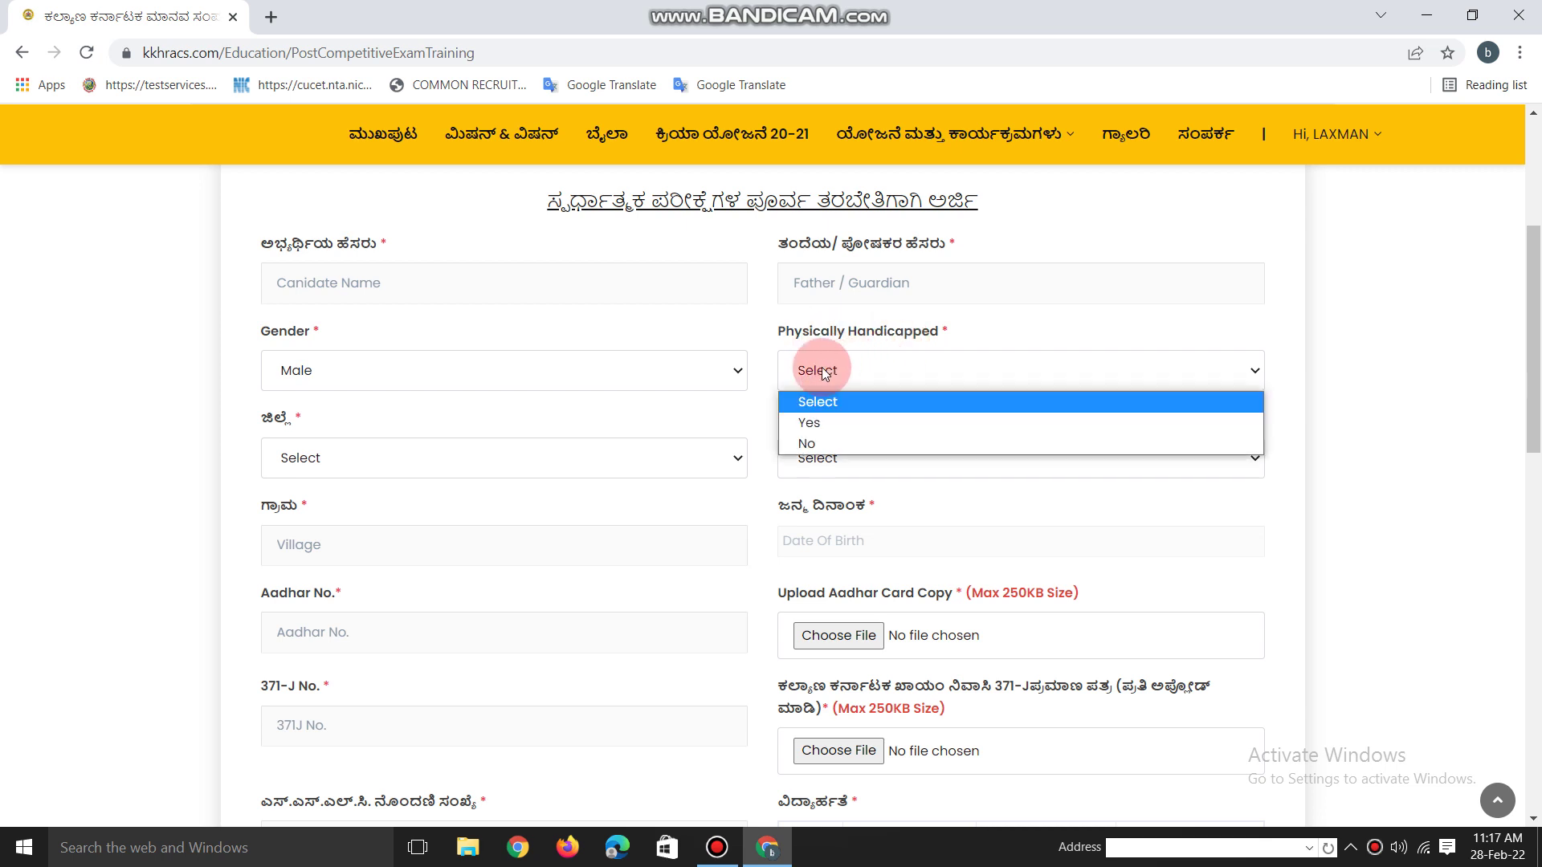
left_click(819, 441)
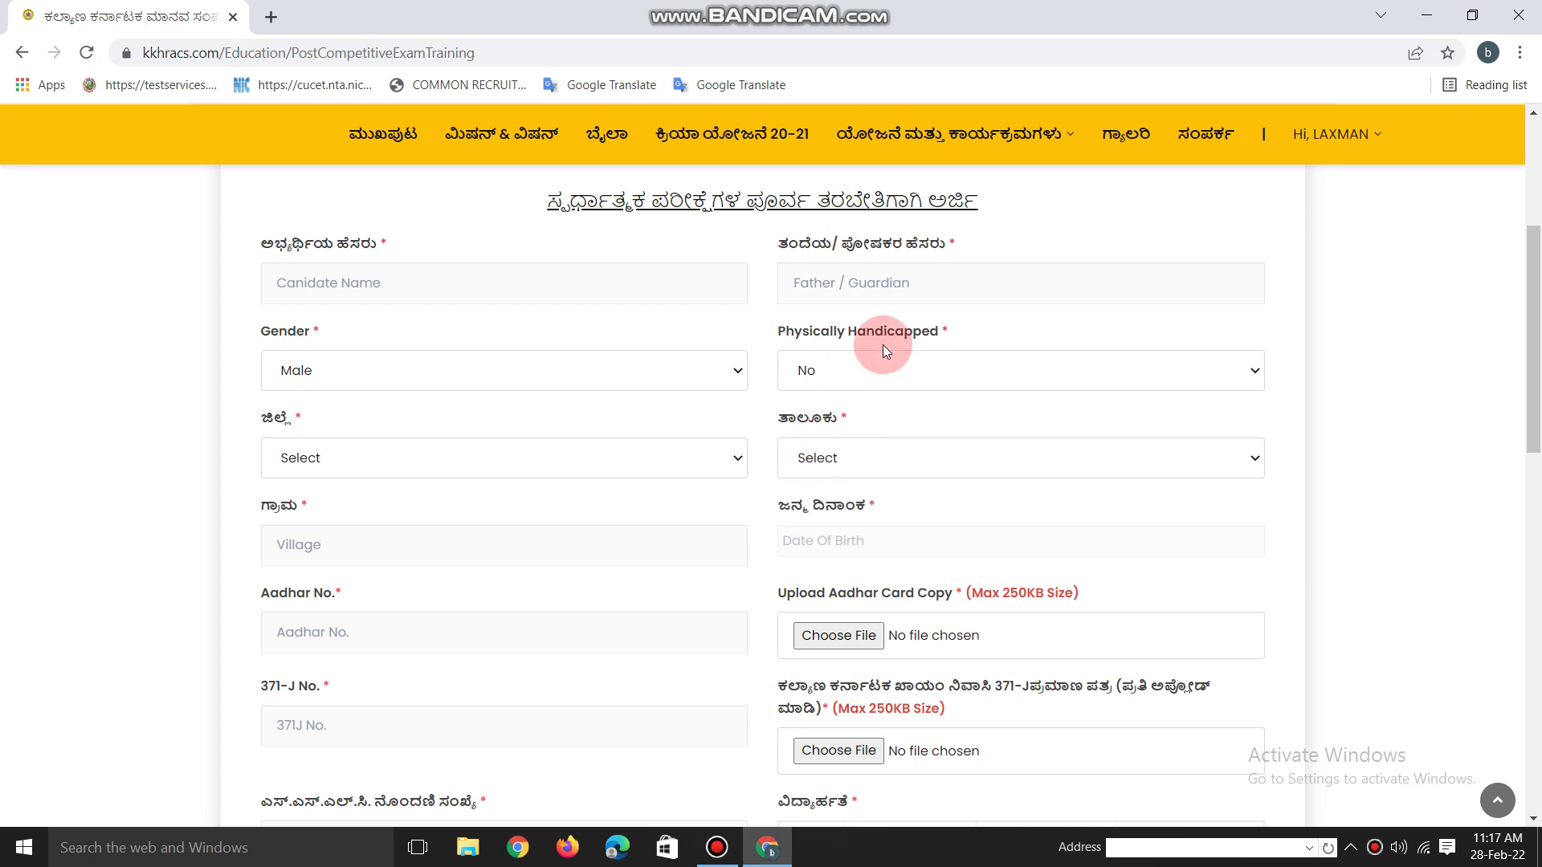
Choose Yadgir as the district and Shorapur as the taluk.
left_click(294, 459)
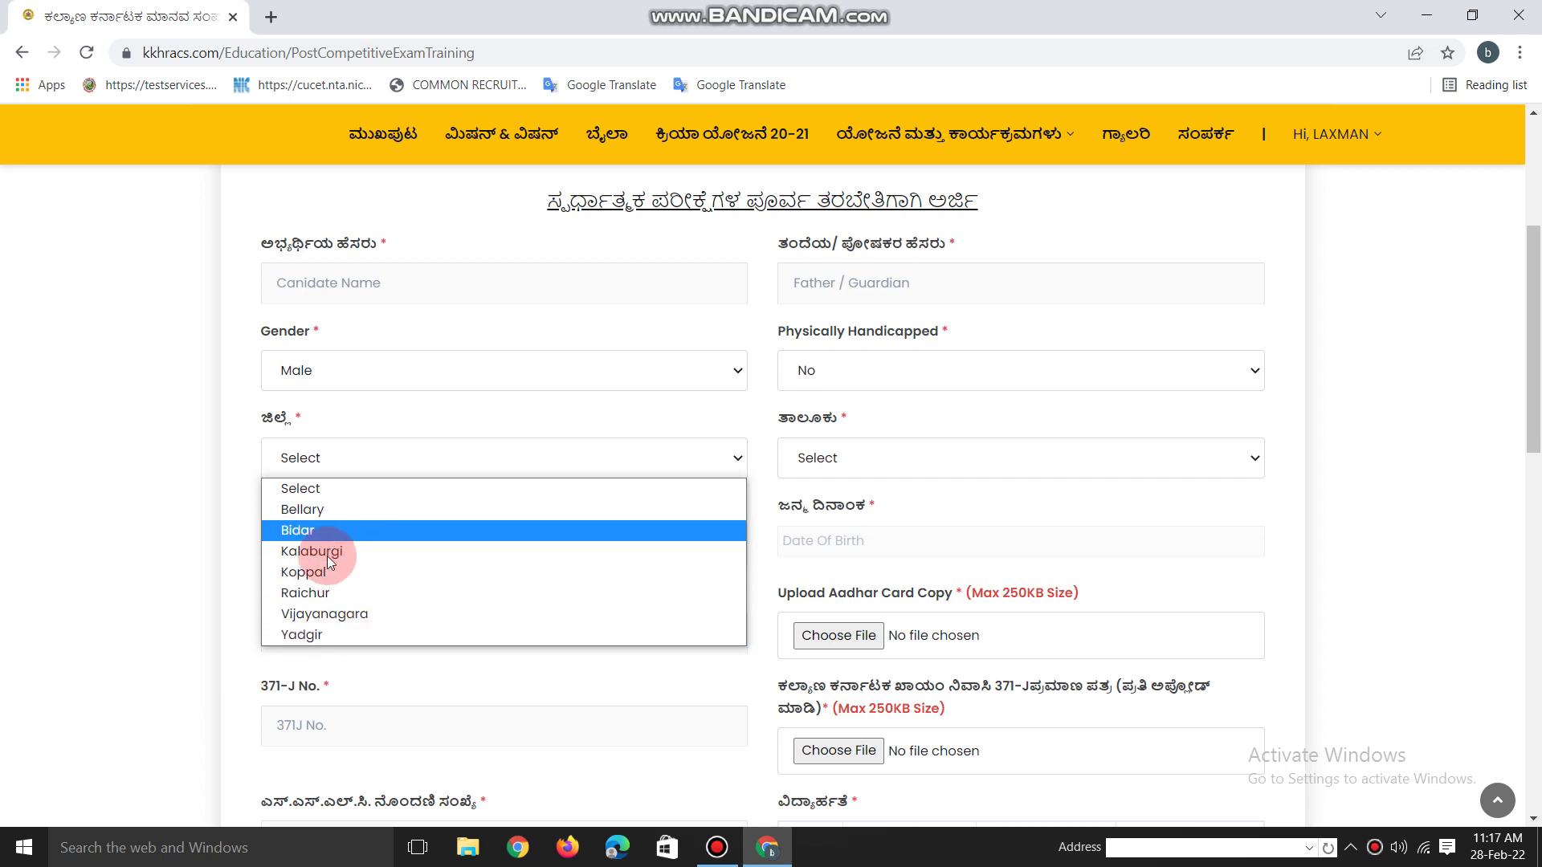
left_click(302, 634)
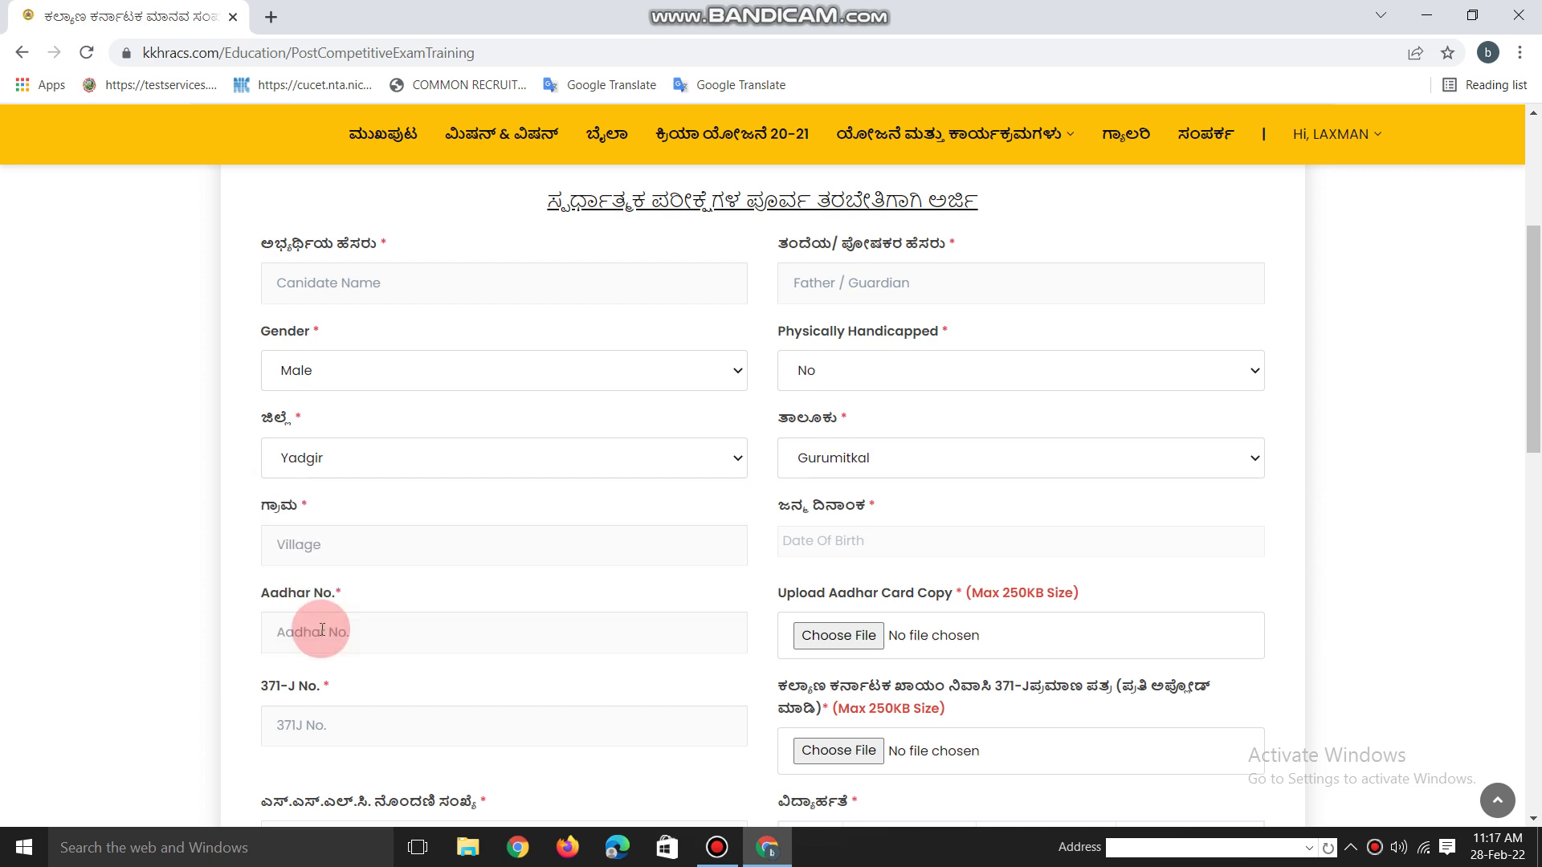
left_click(861, 464)
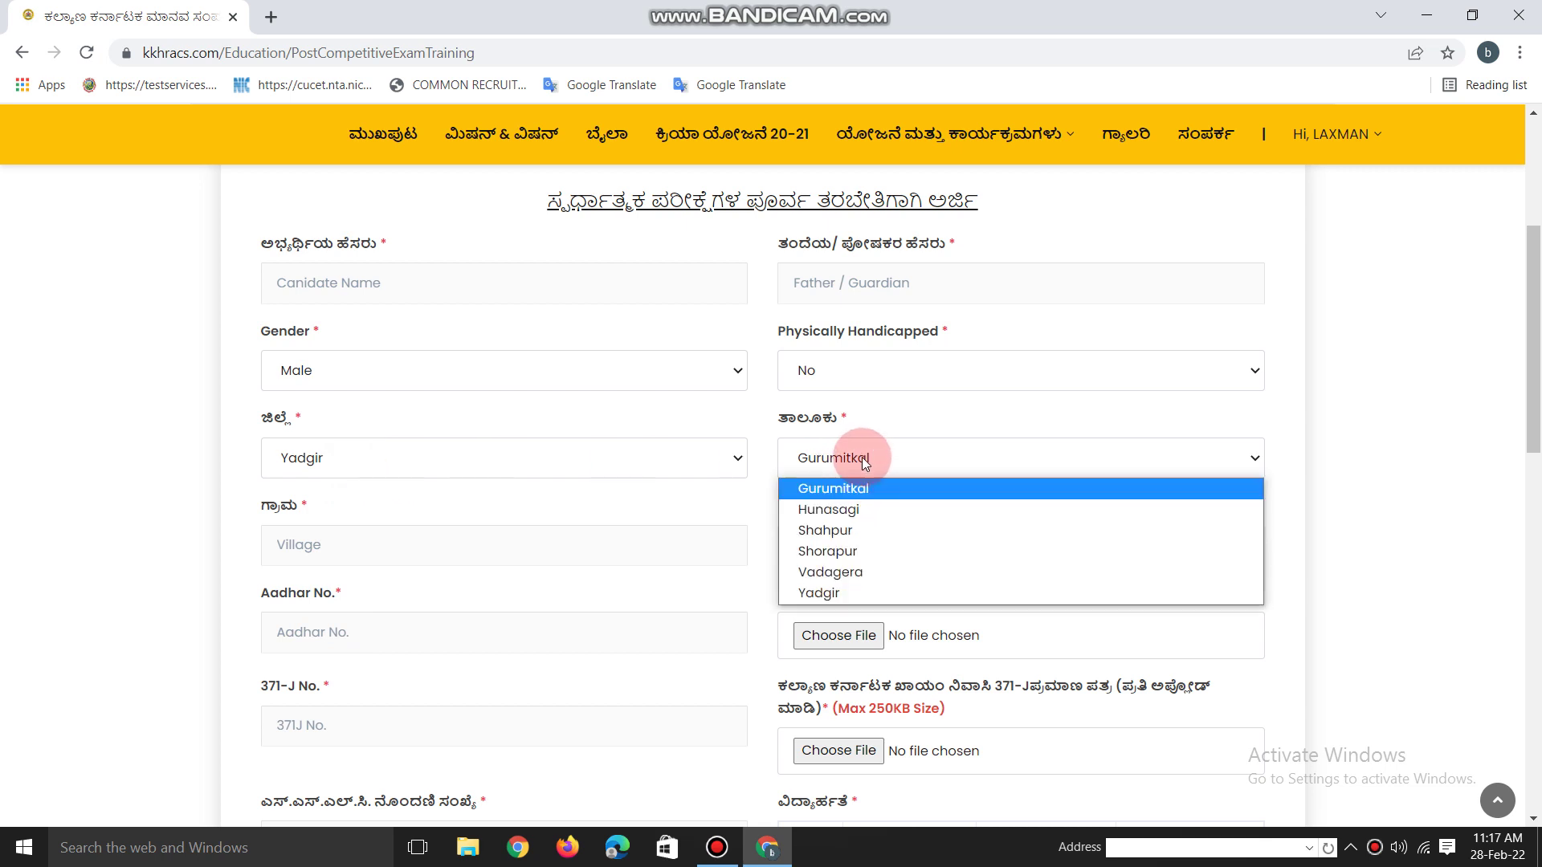
left_click(851, 551)
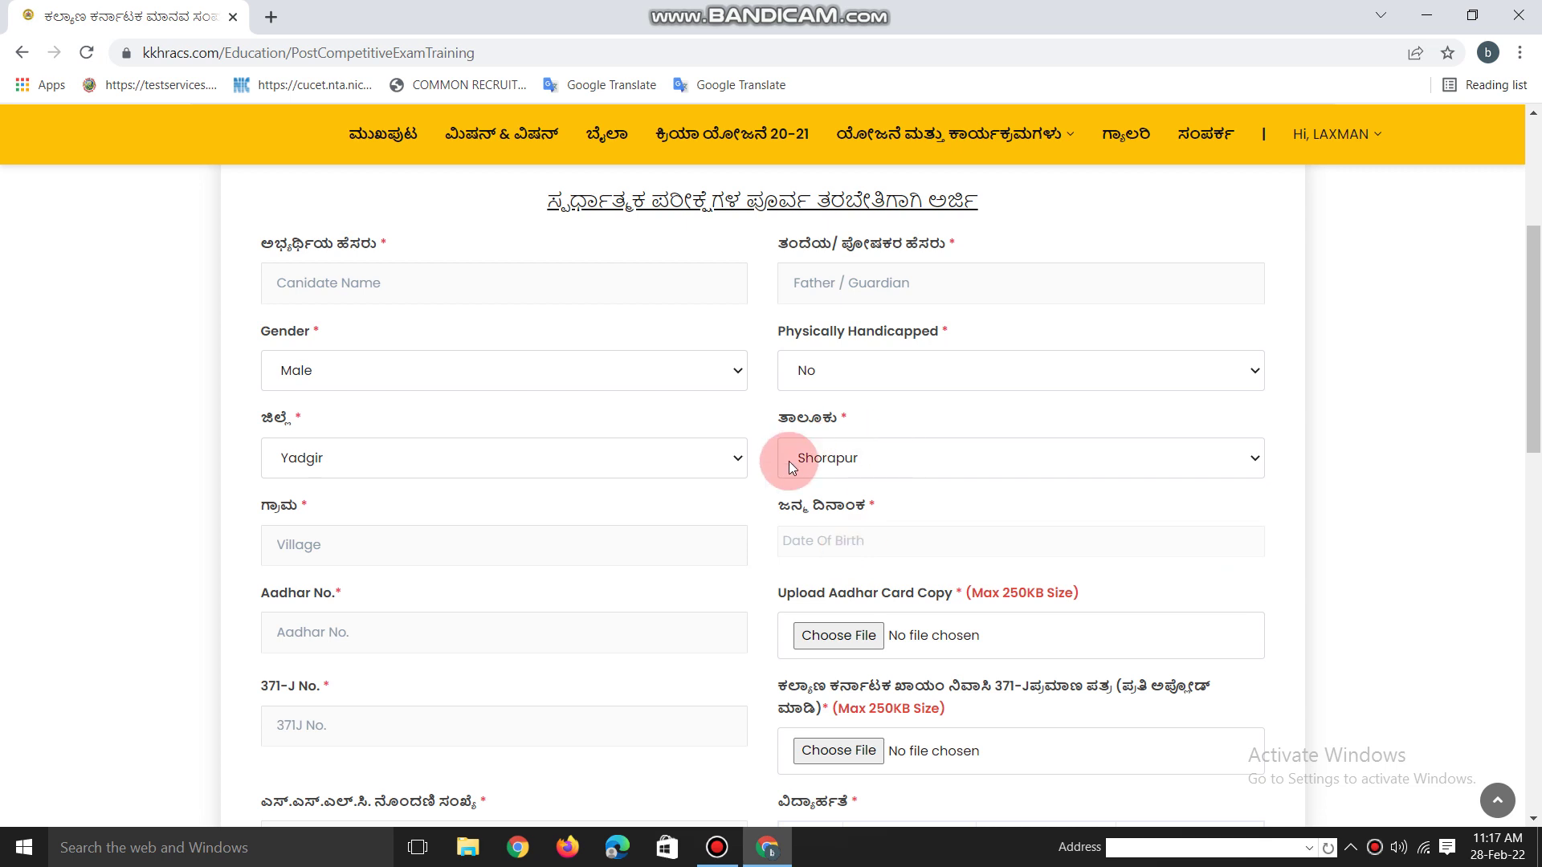
Check the village and date of birth fields and enter a placeholder Aadhaar number.
left_click(389, 537)
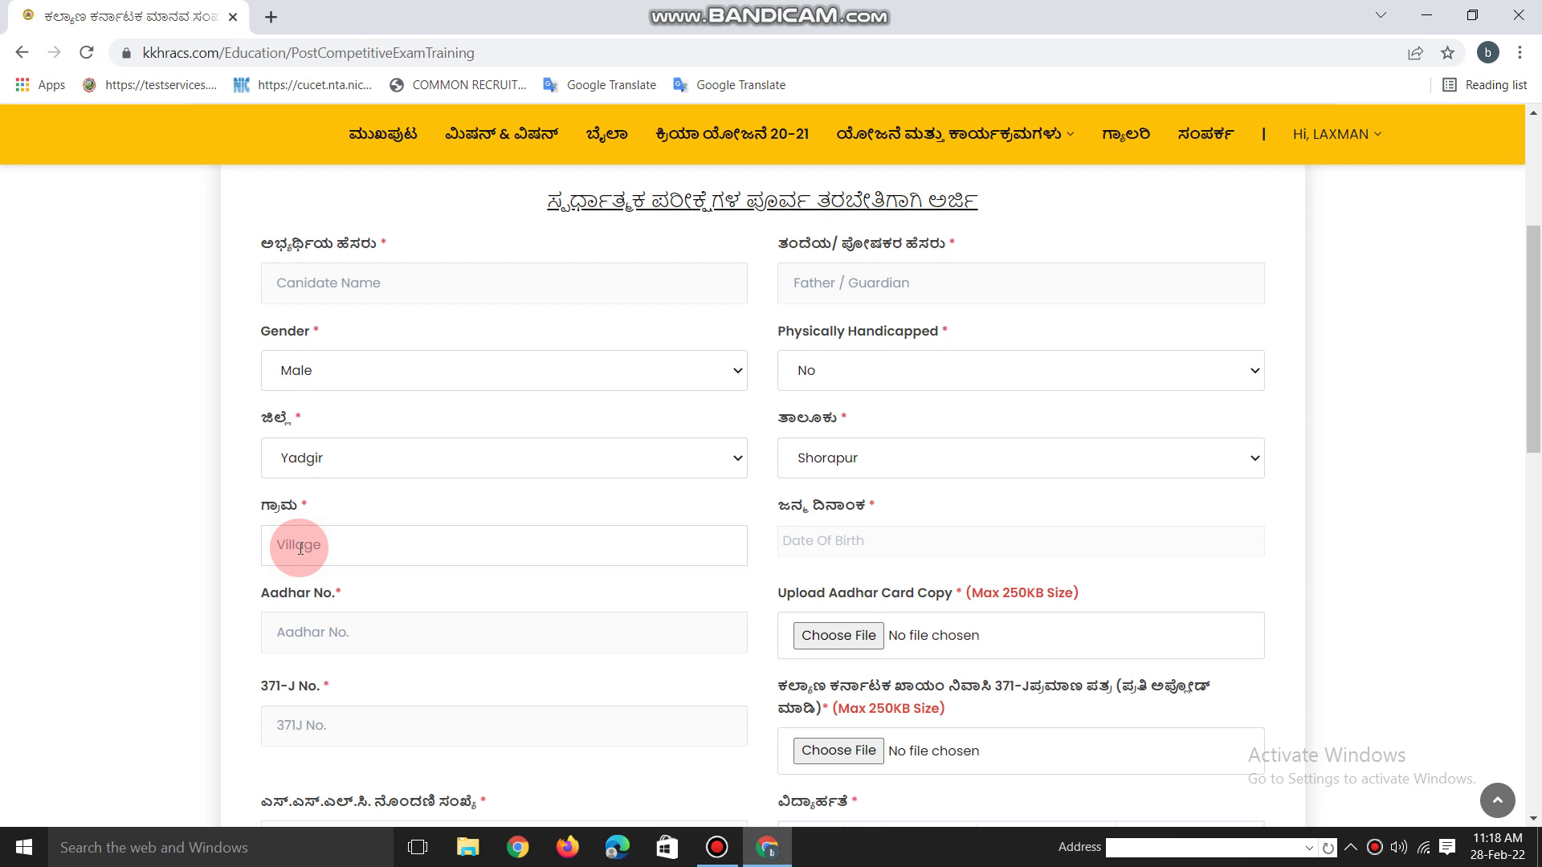
left_click(810, 549)
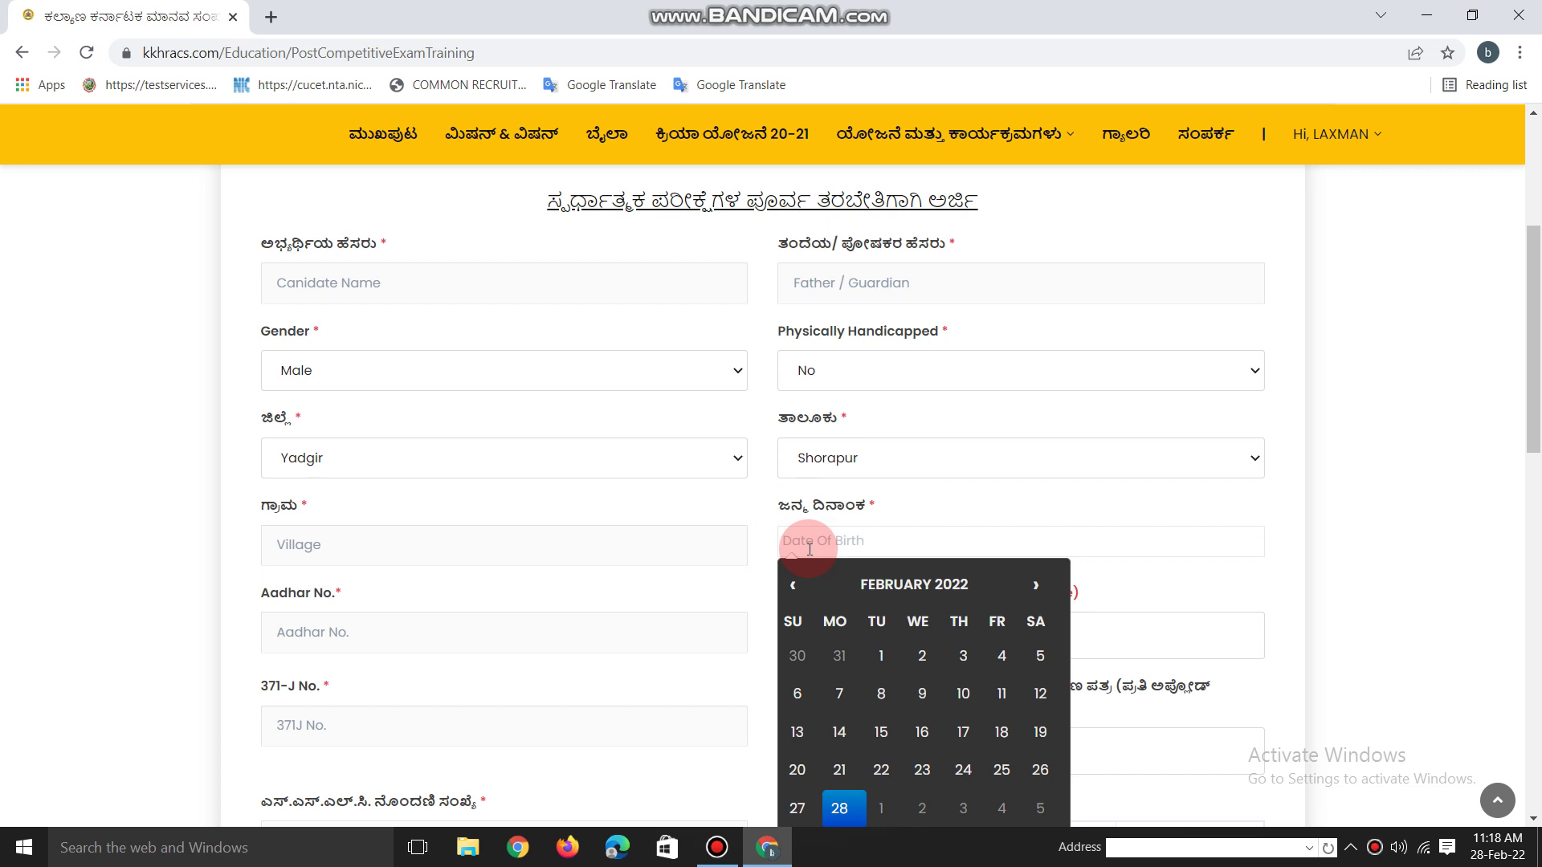
left_click(294, 645)
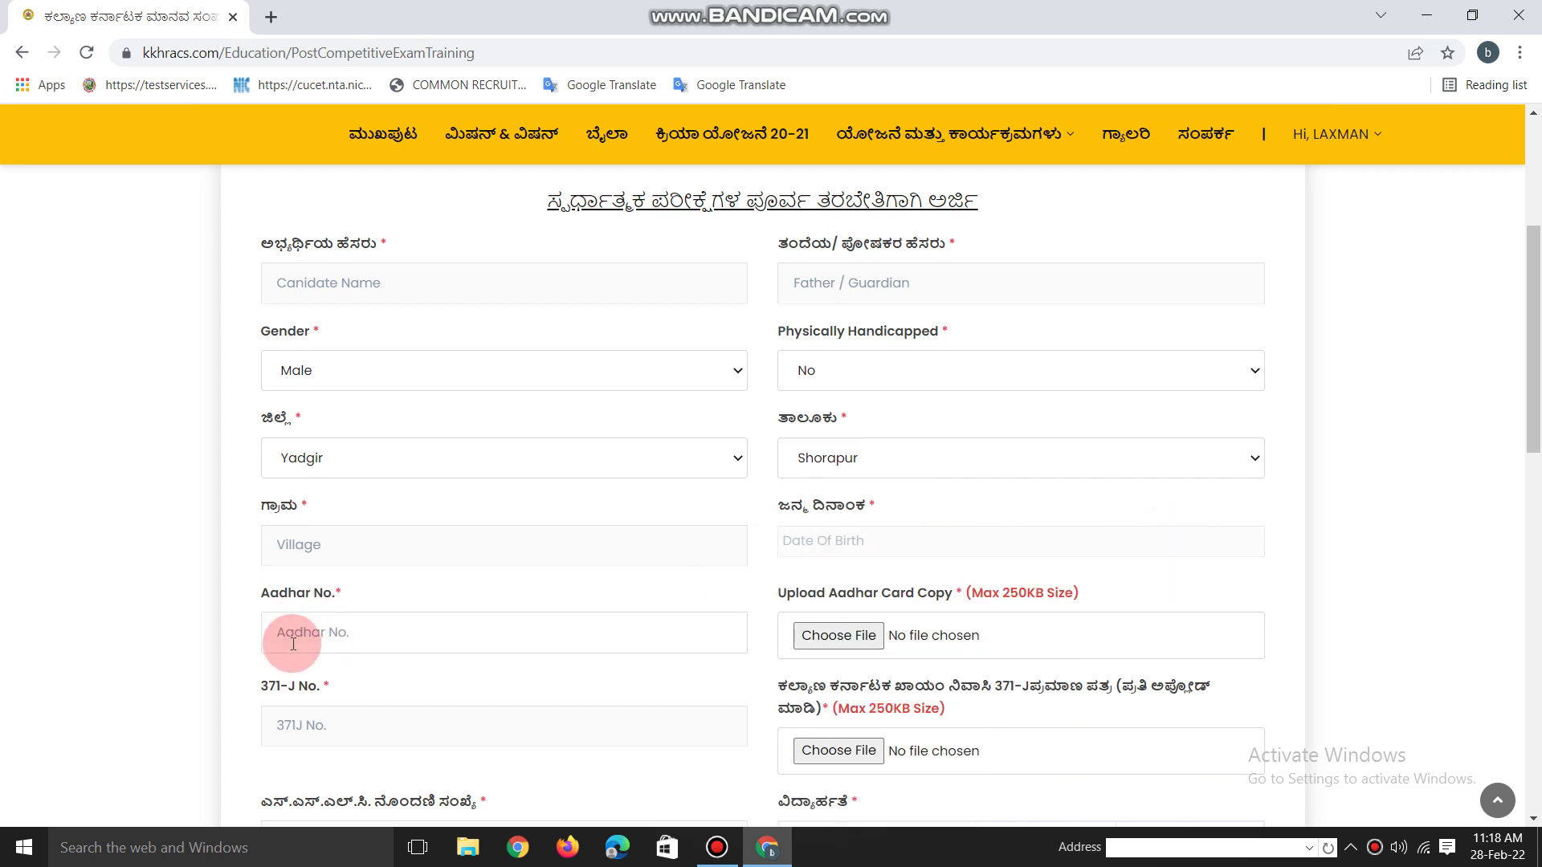
type("0000000000000000")
Check the 371-J number field and the file selection for the 371-J certificate copy, leaving without choosing a file.
scroll(293, 642, "down", 4)
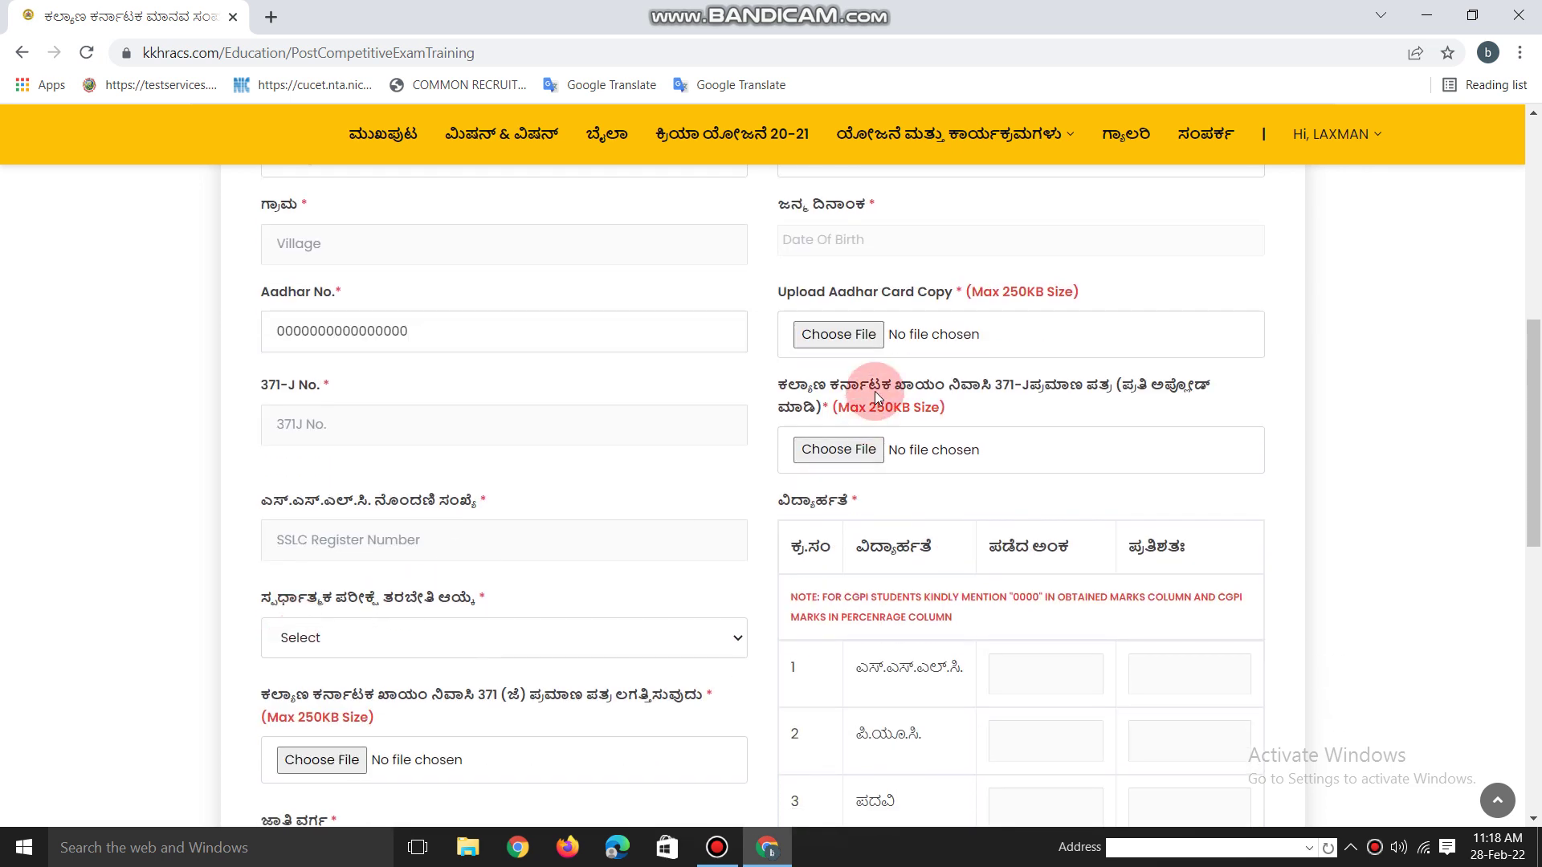
key("ctrl+plus")
key("ctrl+plus")
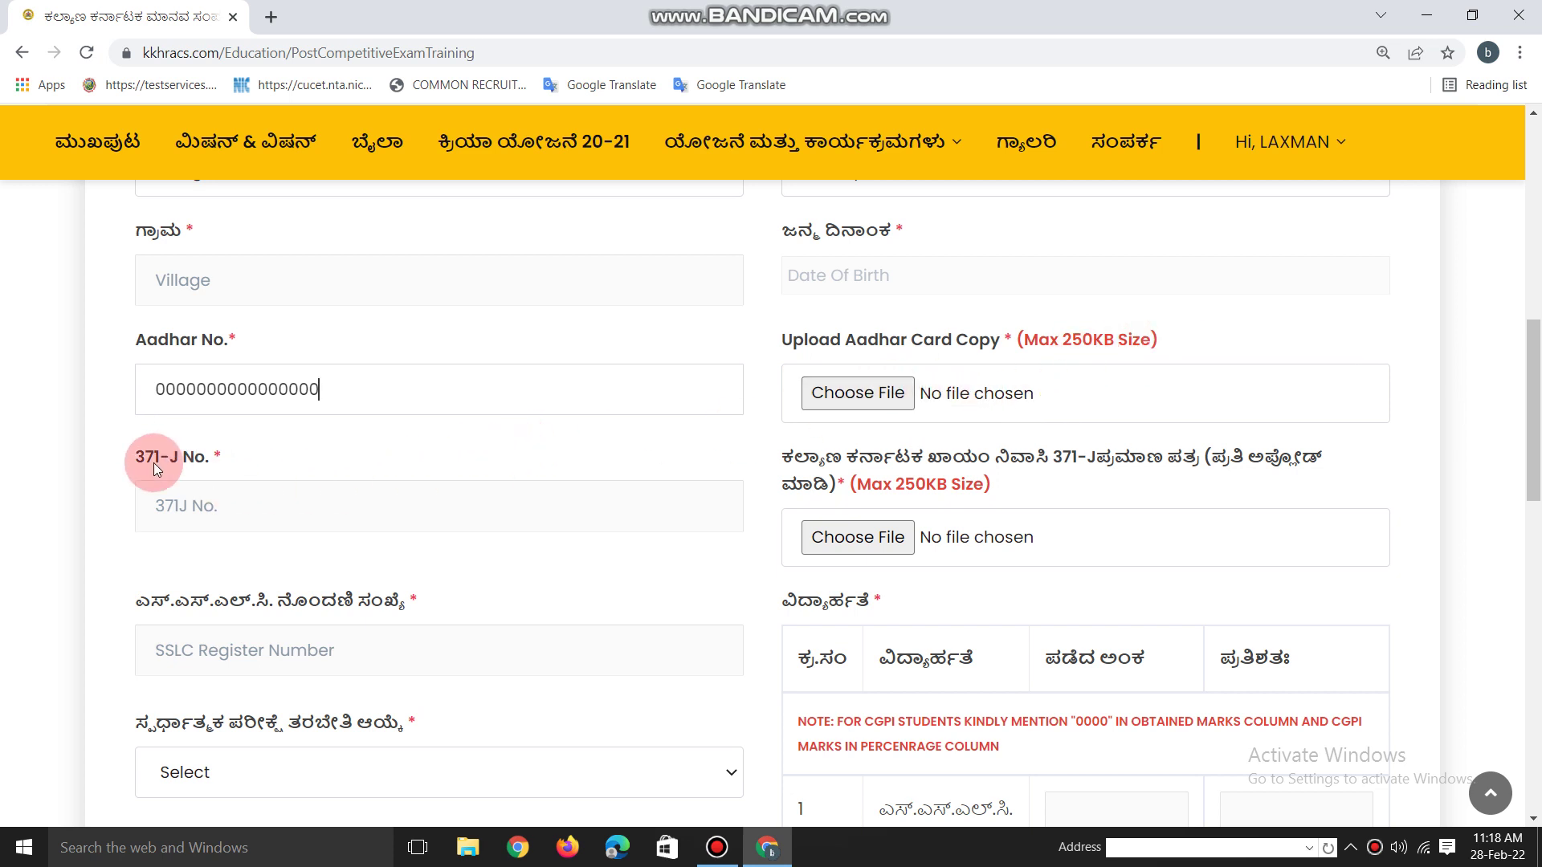
left_click(172, 508)
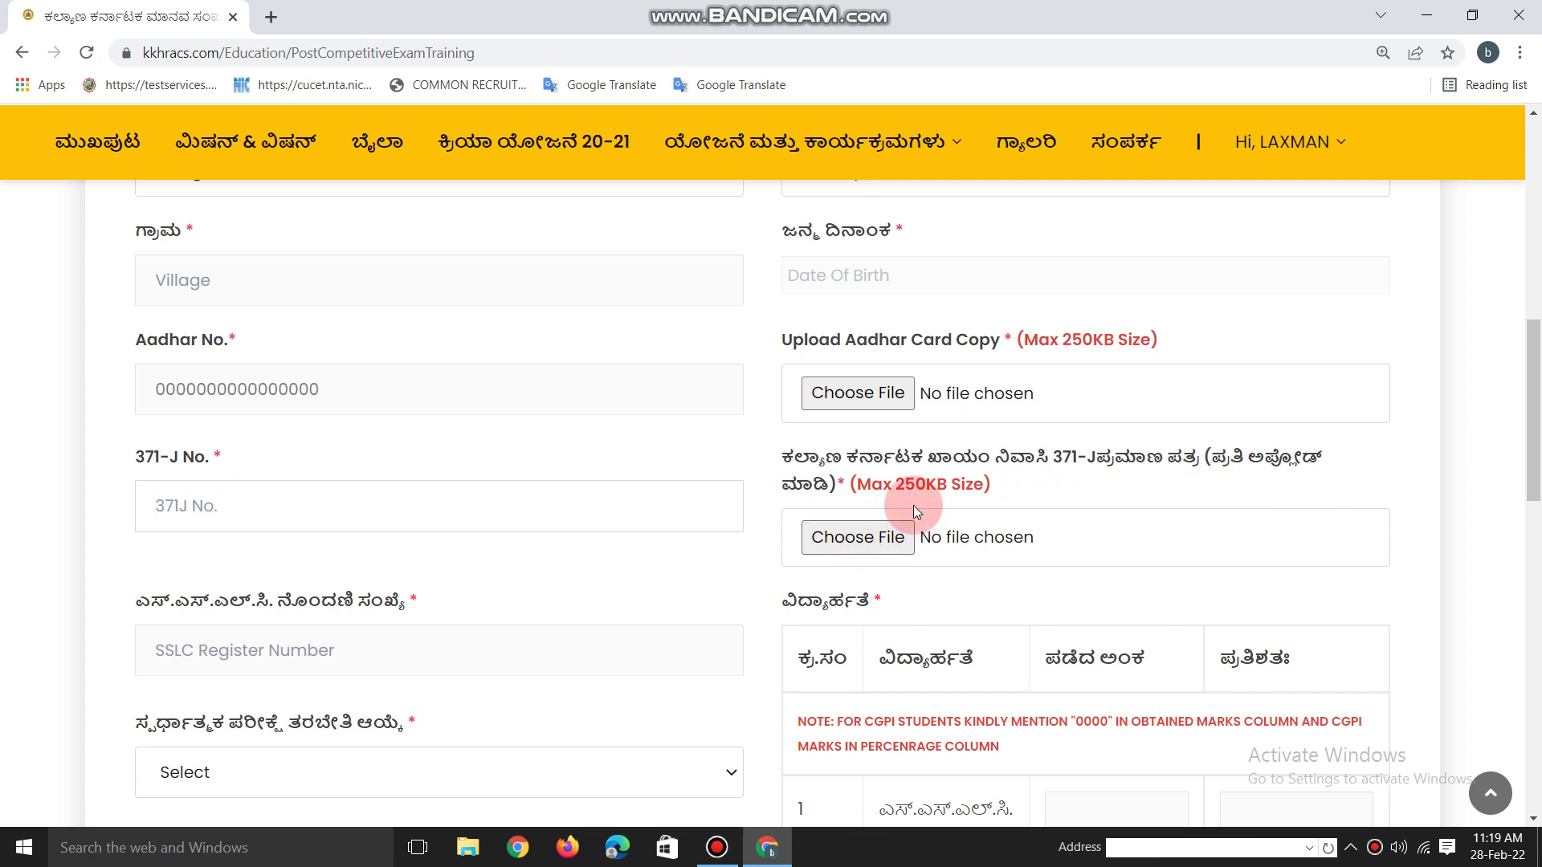
left_click(866, 544)
left_click(217, 175)
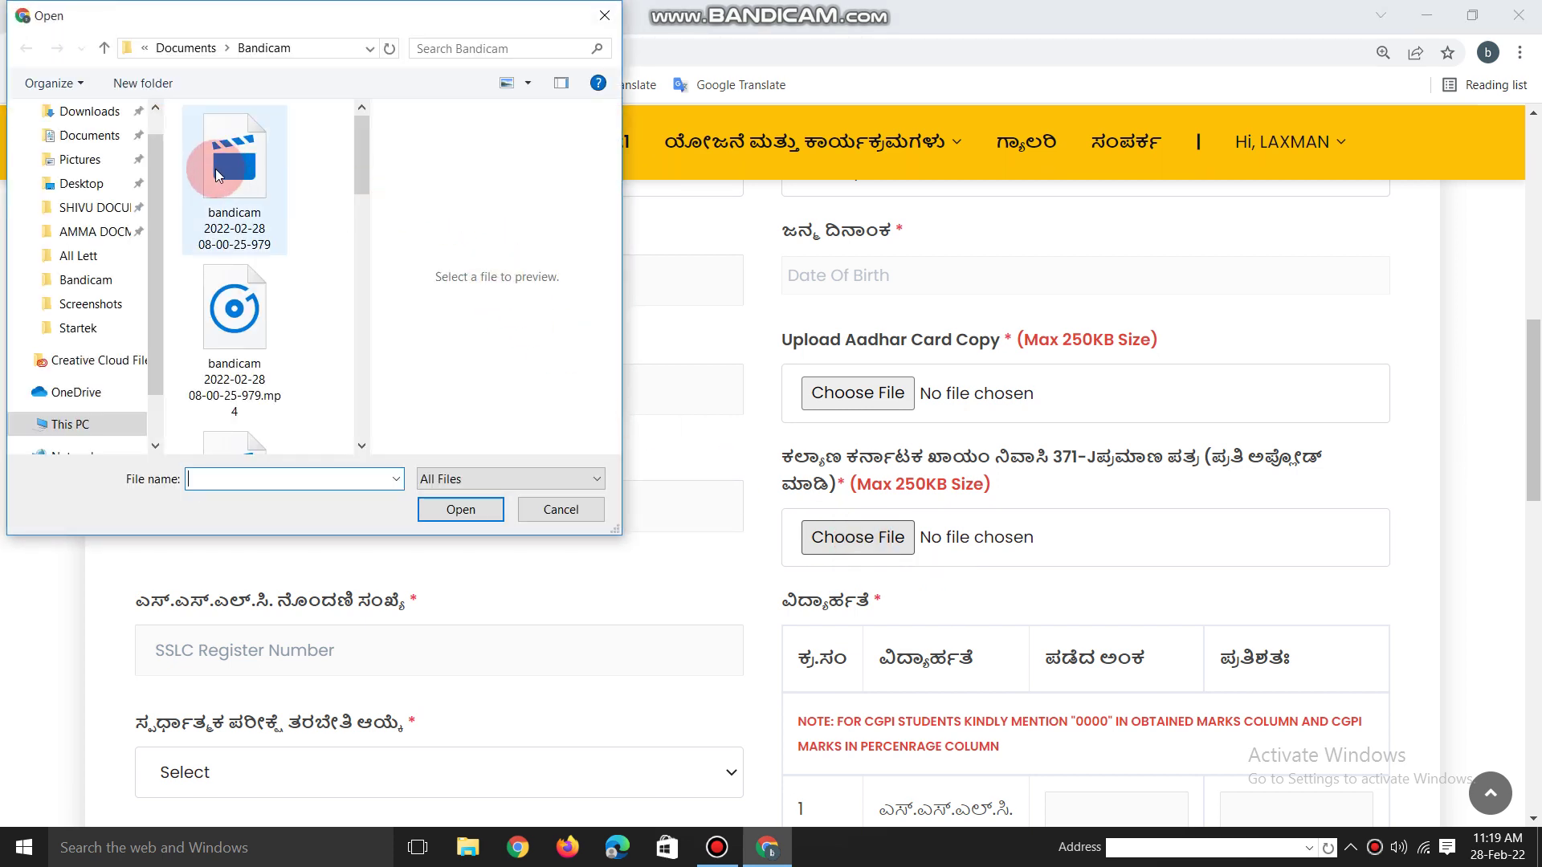
left_click_drag(557, 509, 567, 344)
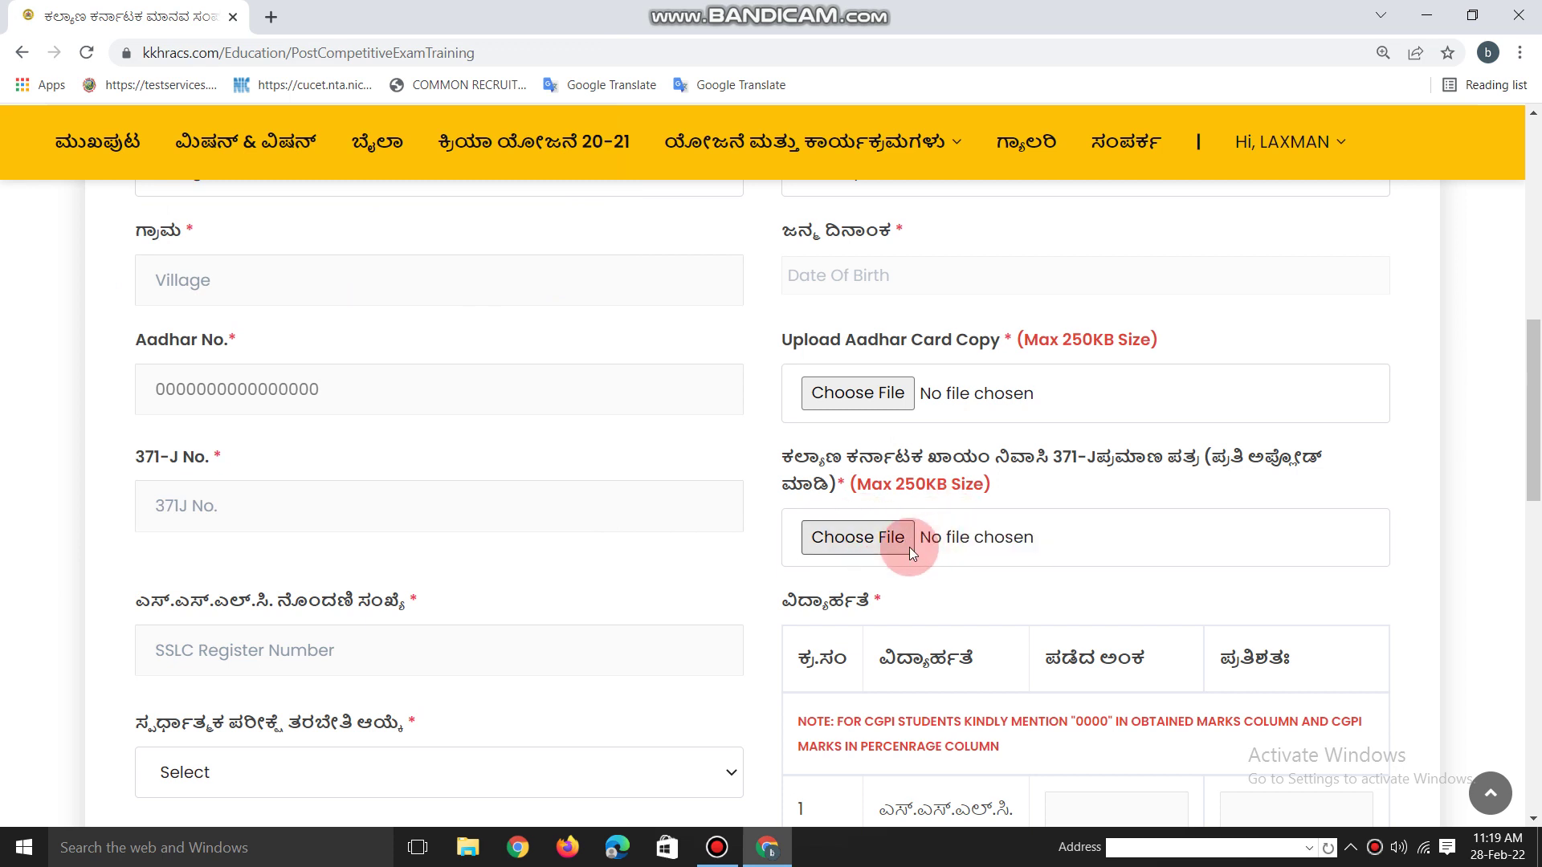
Go past the SSLC register number field and choose IAS/ KAS as the competitive exam training option.
scroll(178, 638, "down", 2)
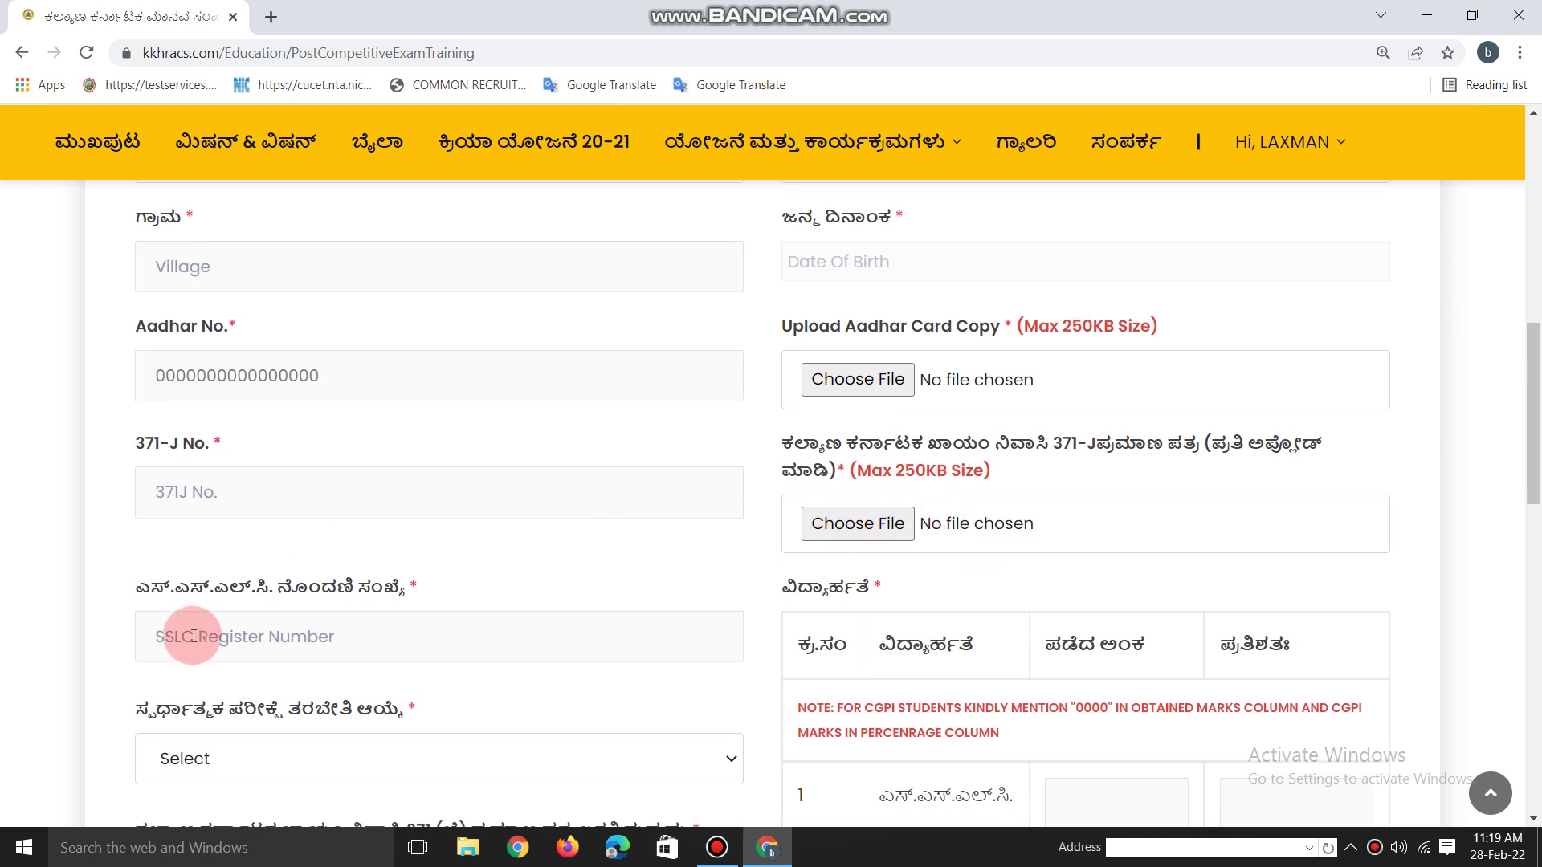
left_click(177, 436)
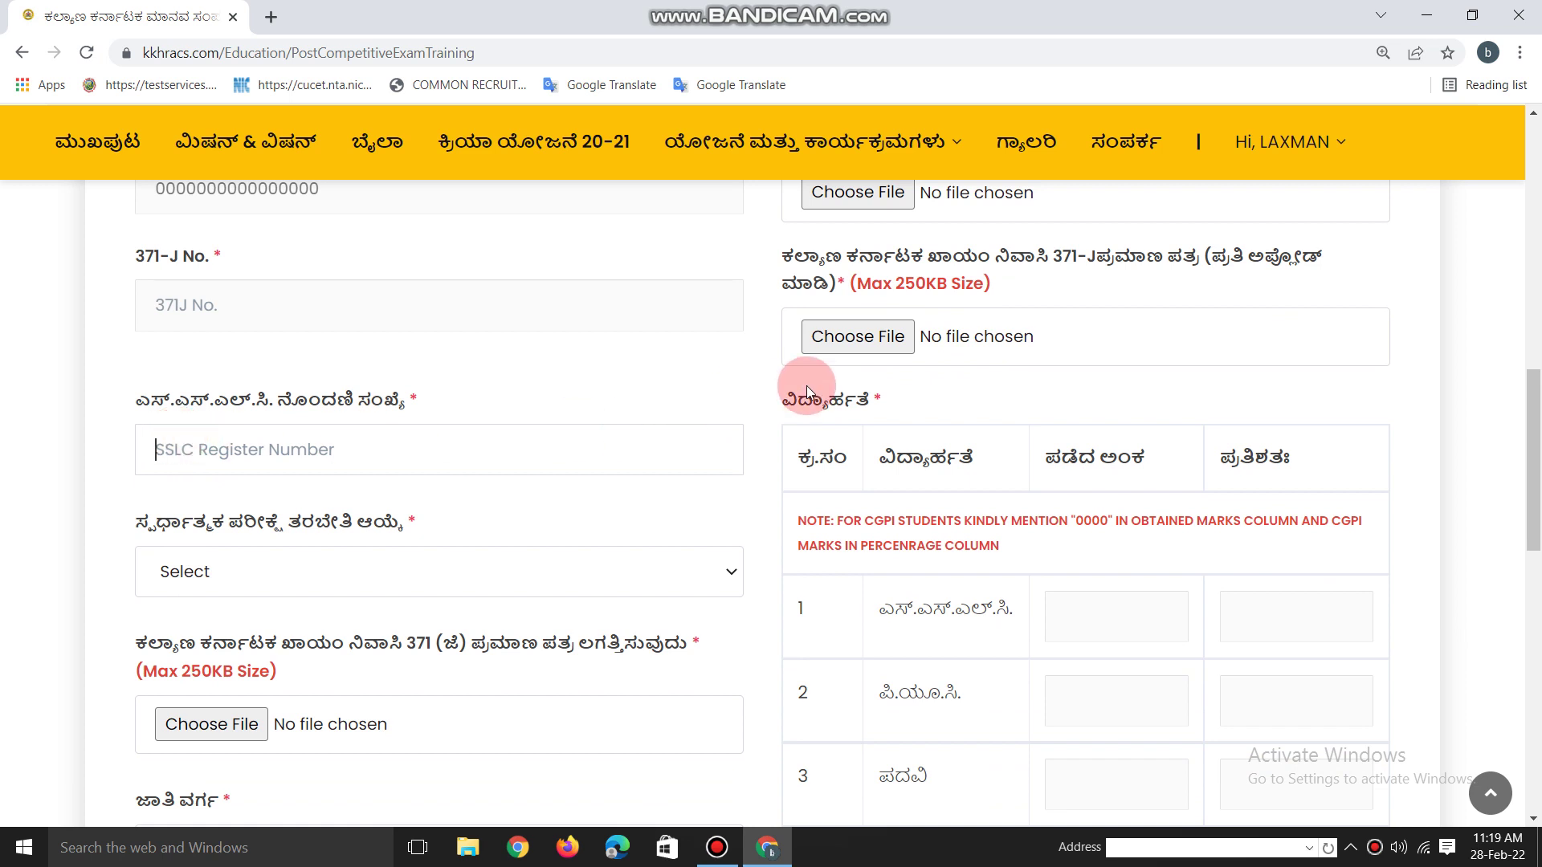
scroll(806, 389, "down", 1)
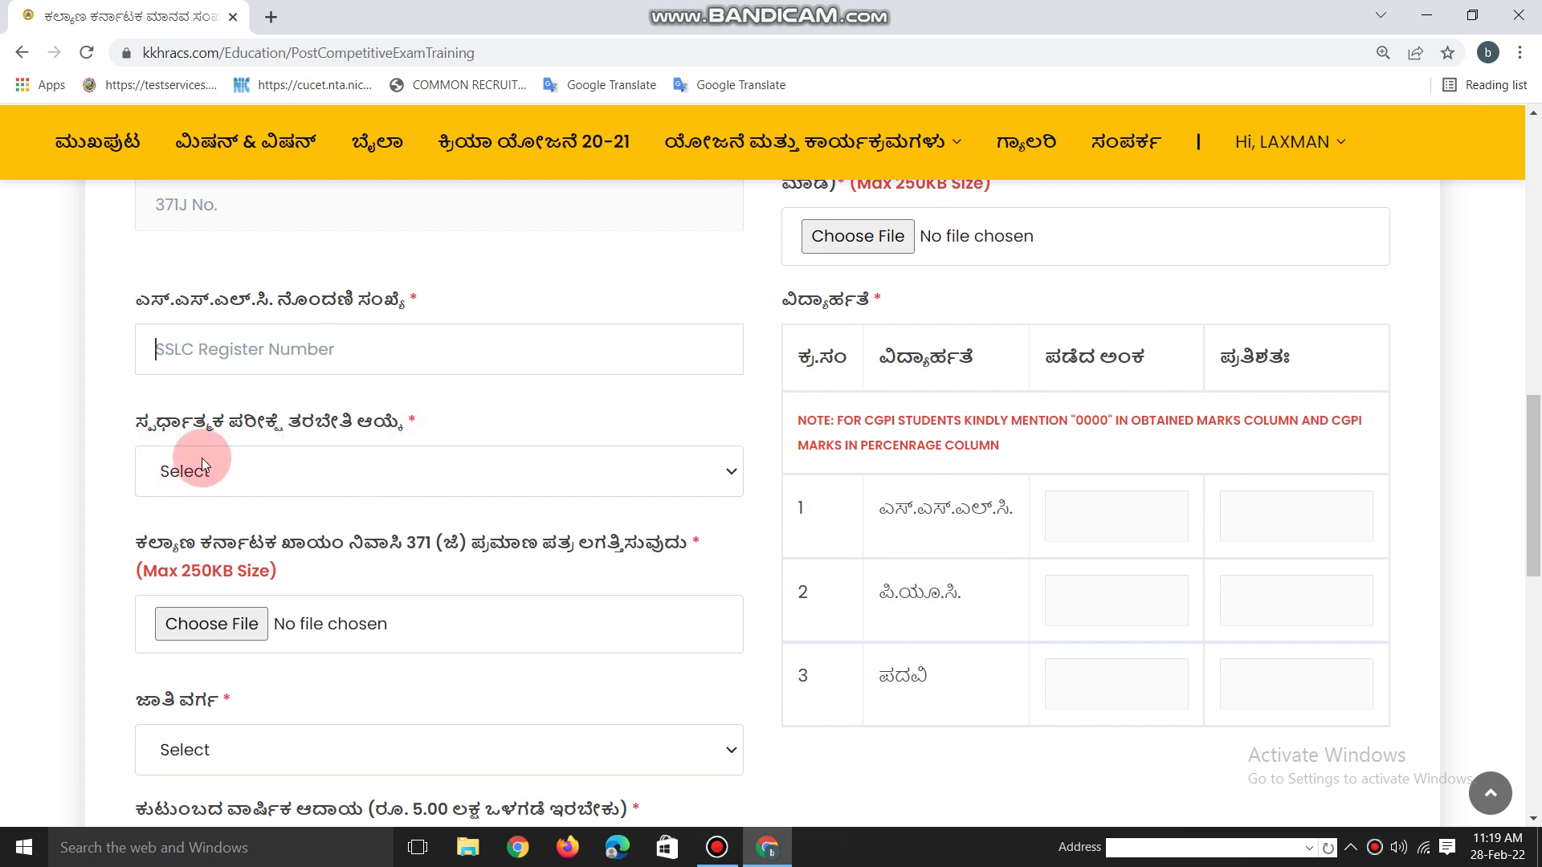
left_click(201, 458)
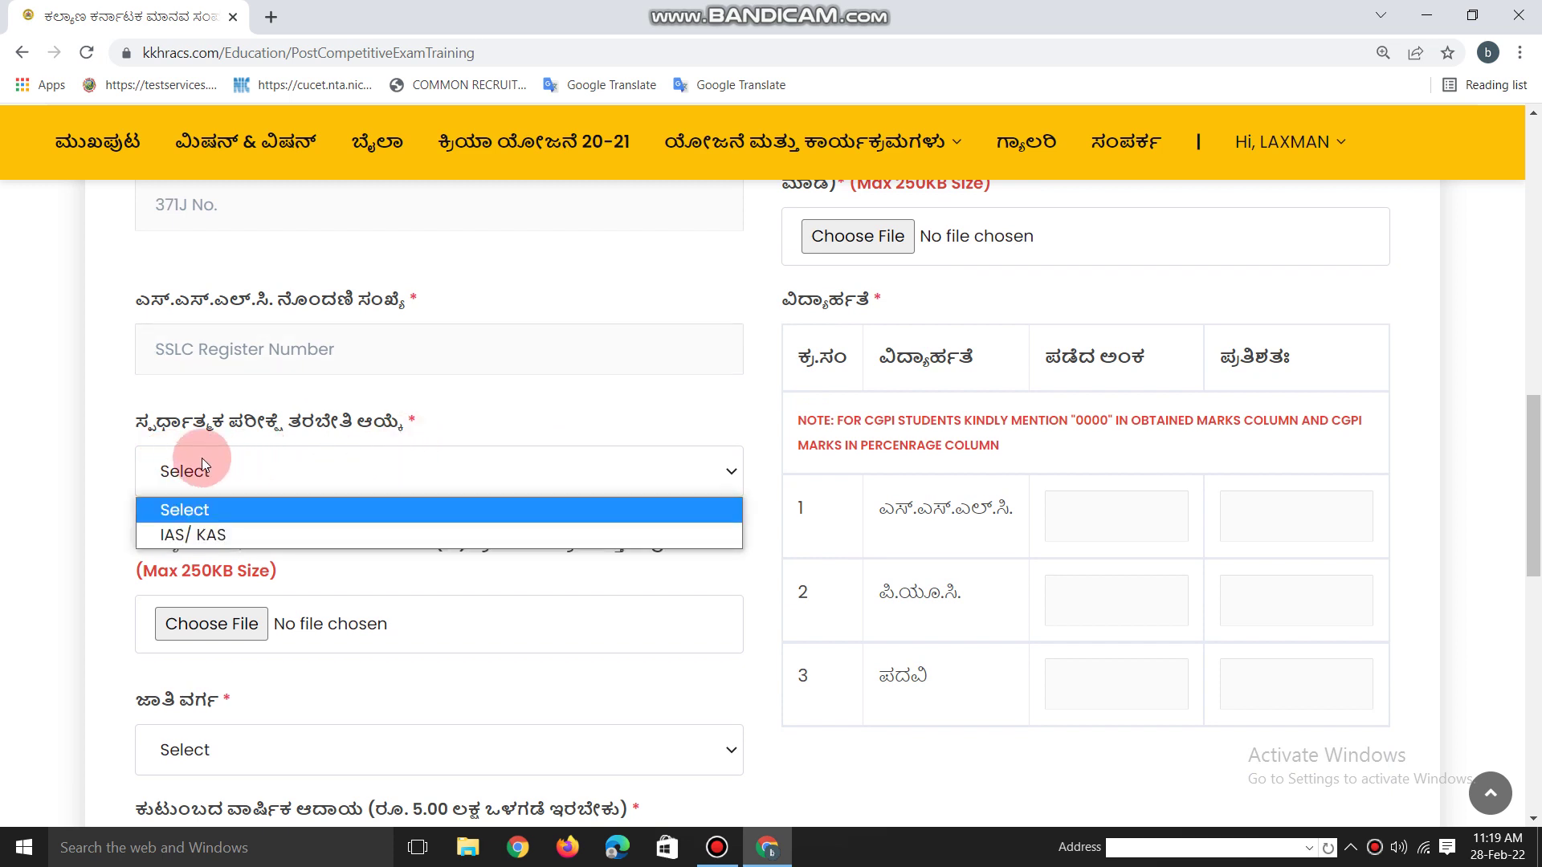
left_click(183, 537)
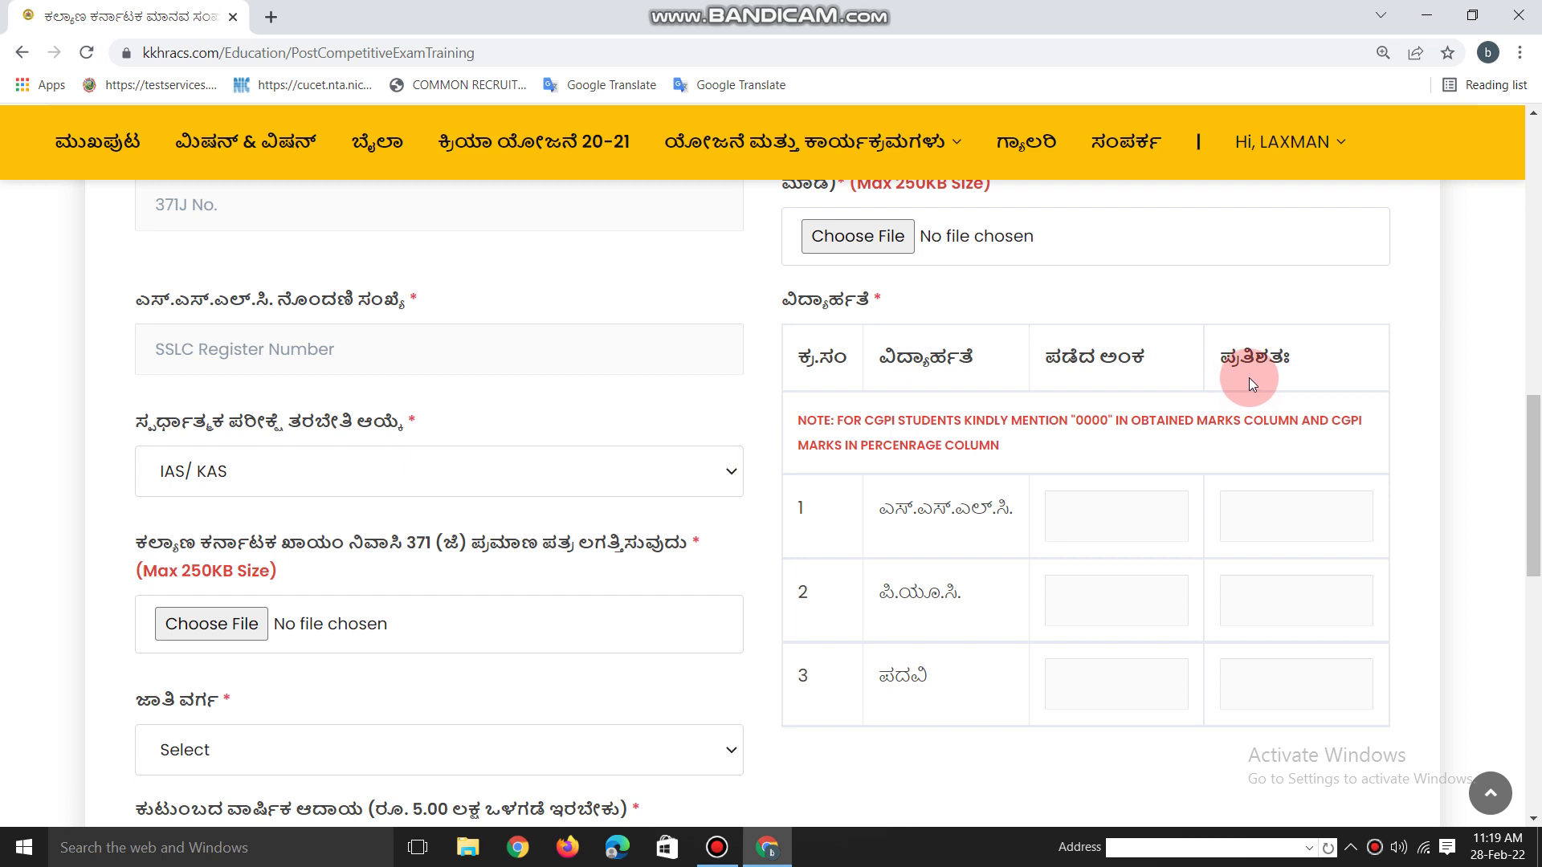
Fill in the SSLC row of the qualification table with 450 as obtained marks and 625 in the percentage column.
left_click(1072, 518)
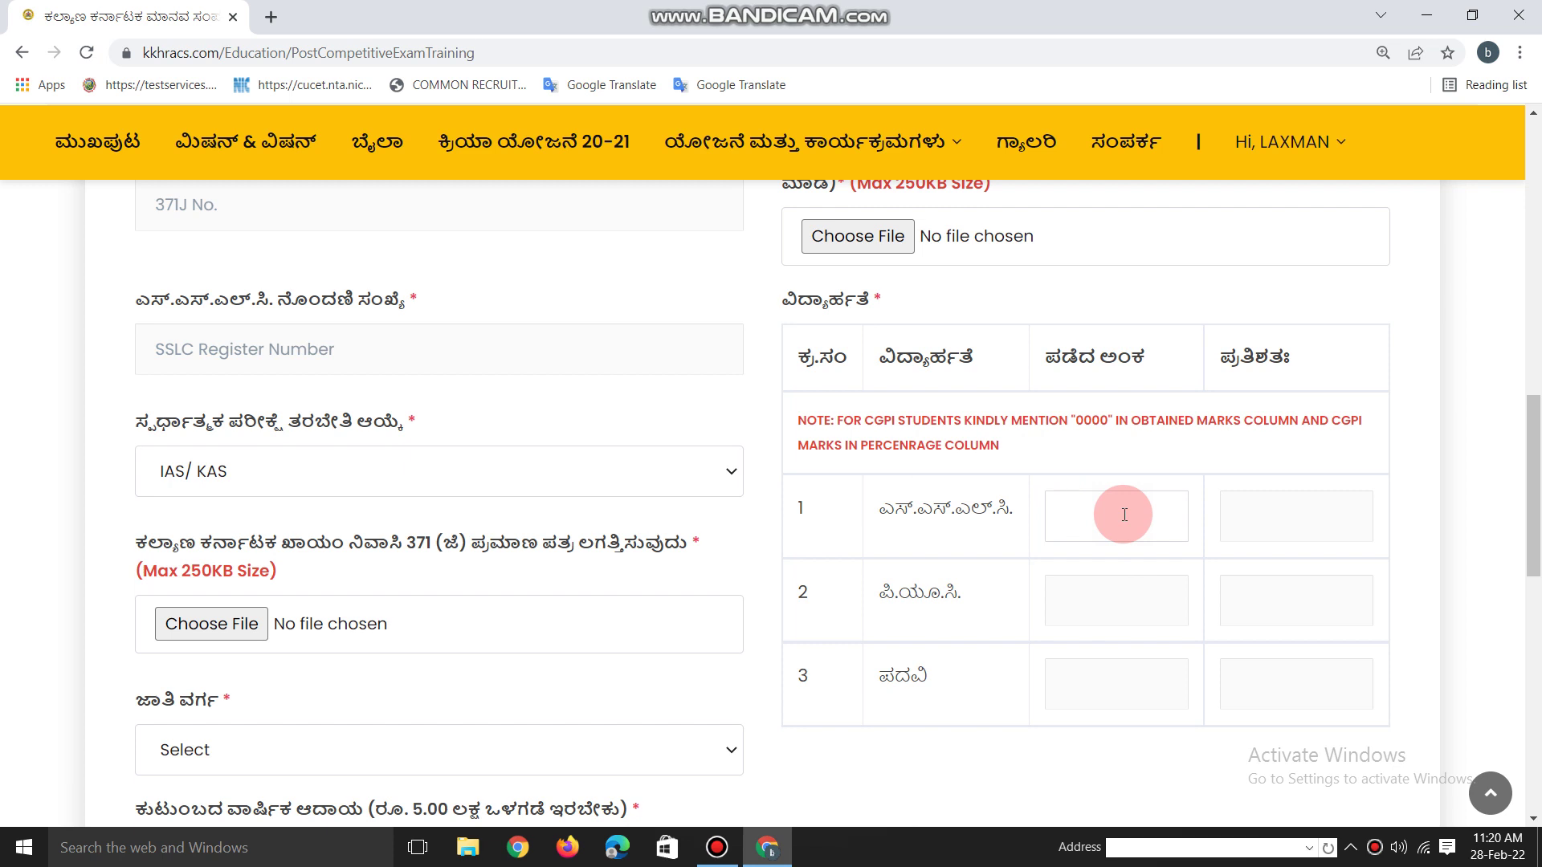
type("450")
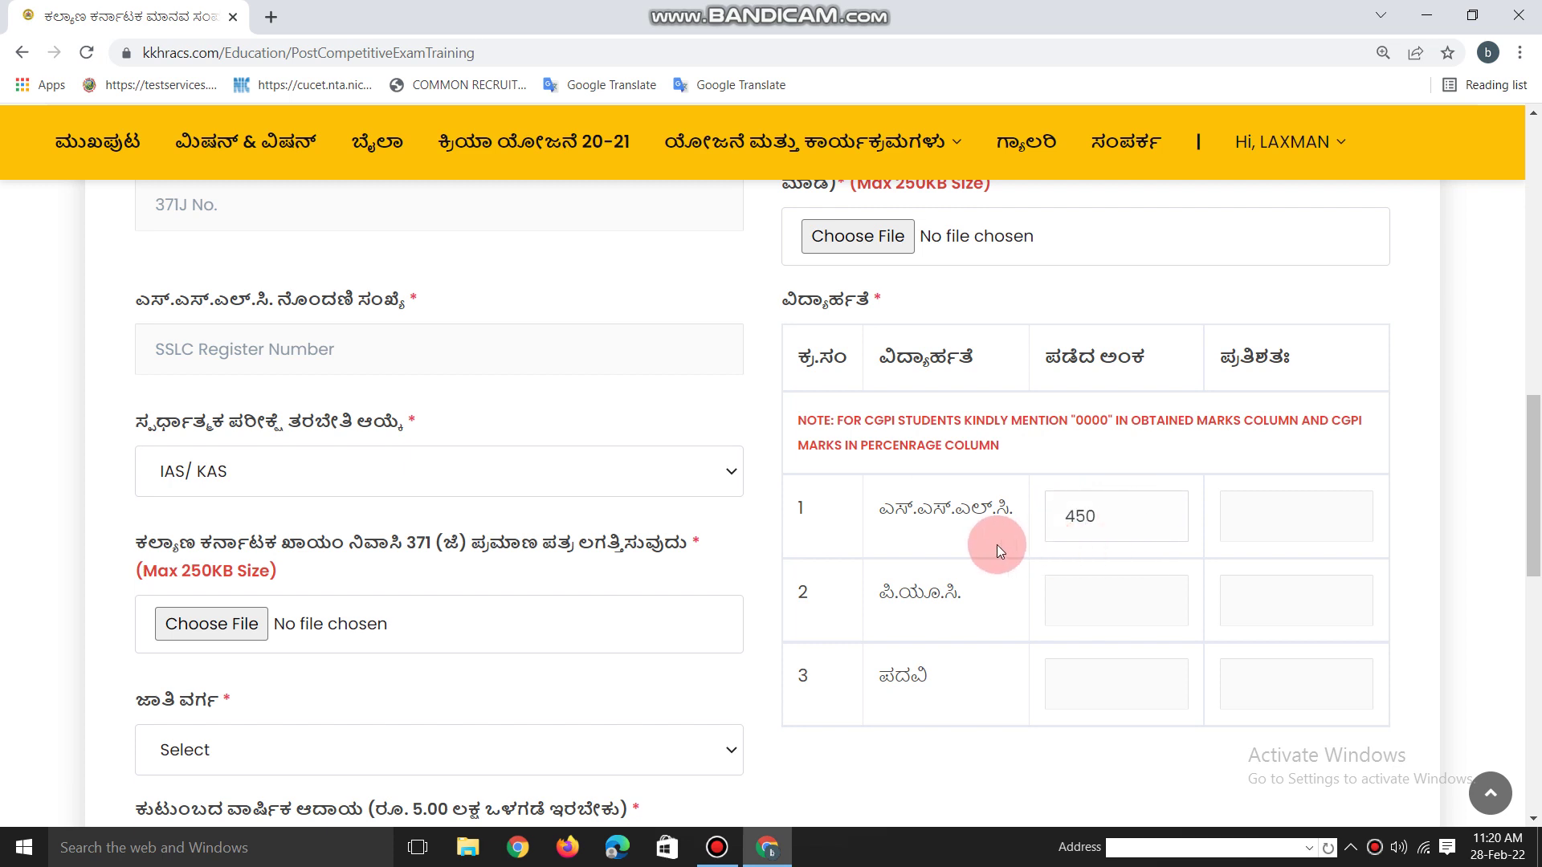
left_click(1247, 532)
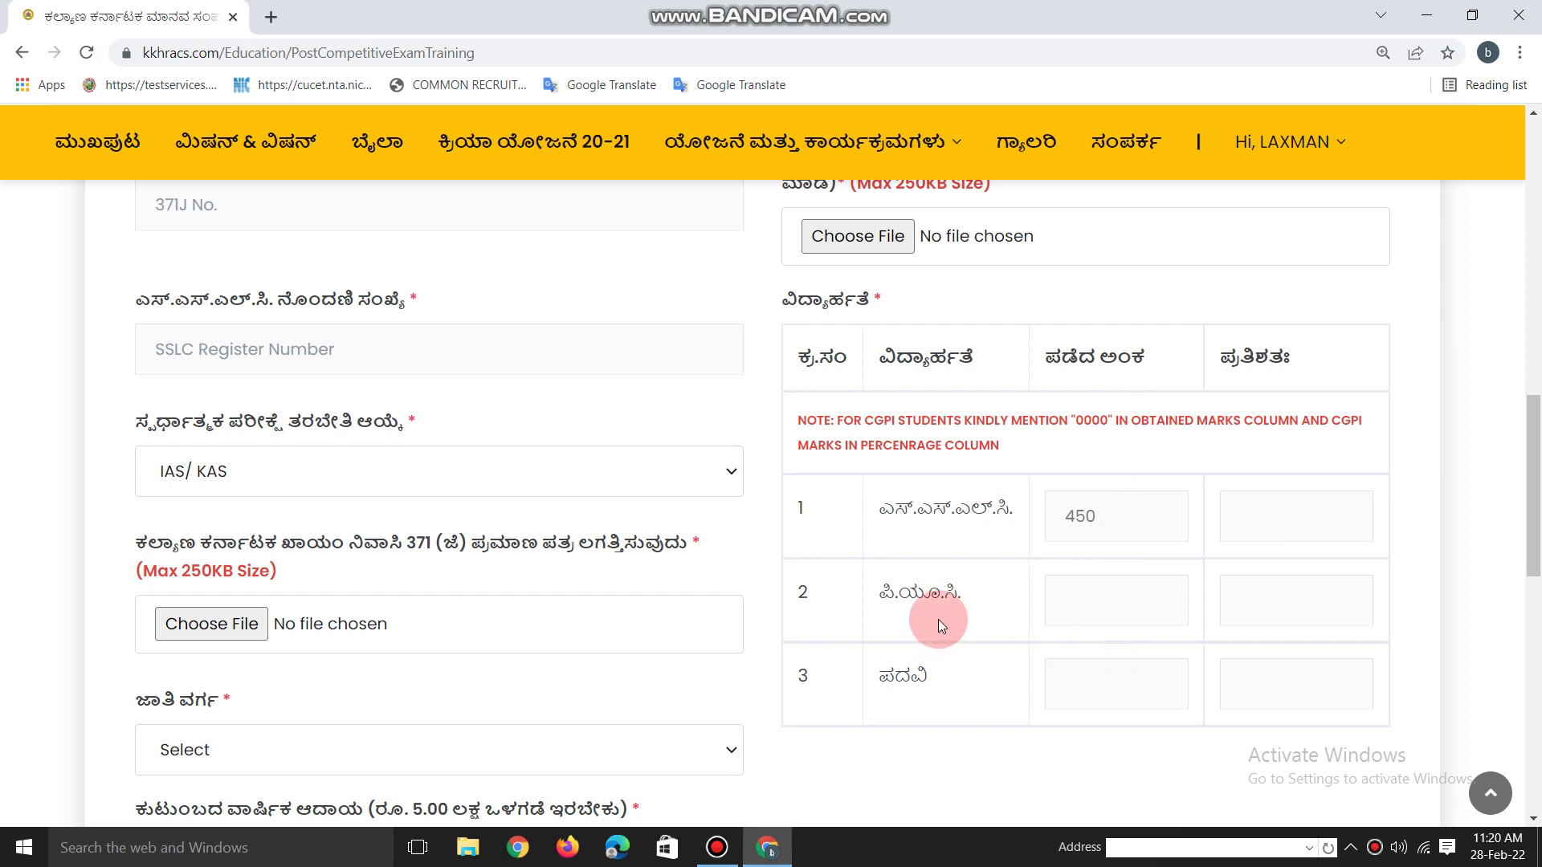
left_click(1091, 611)
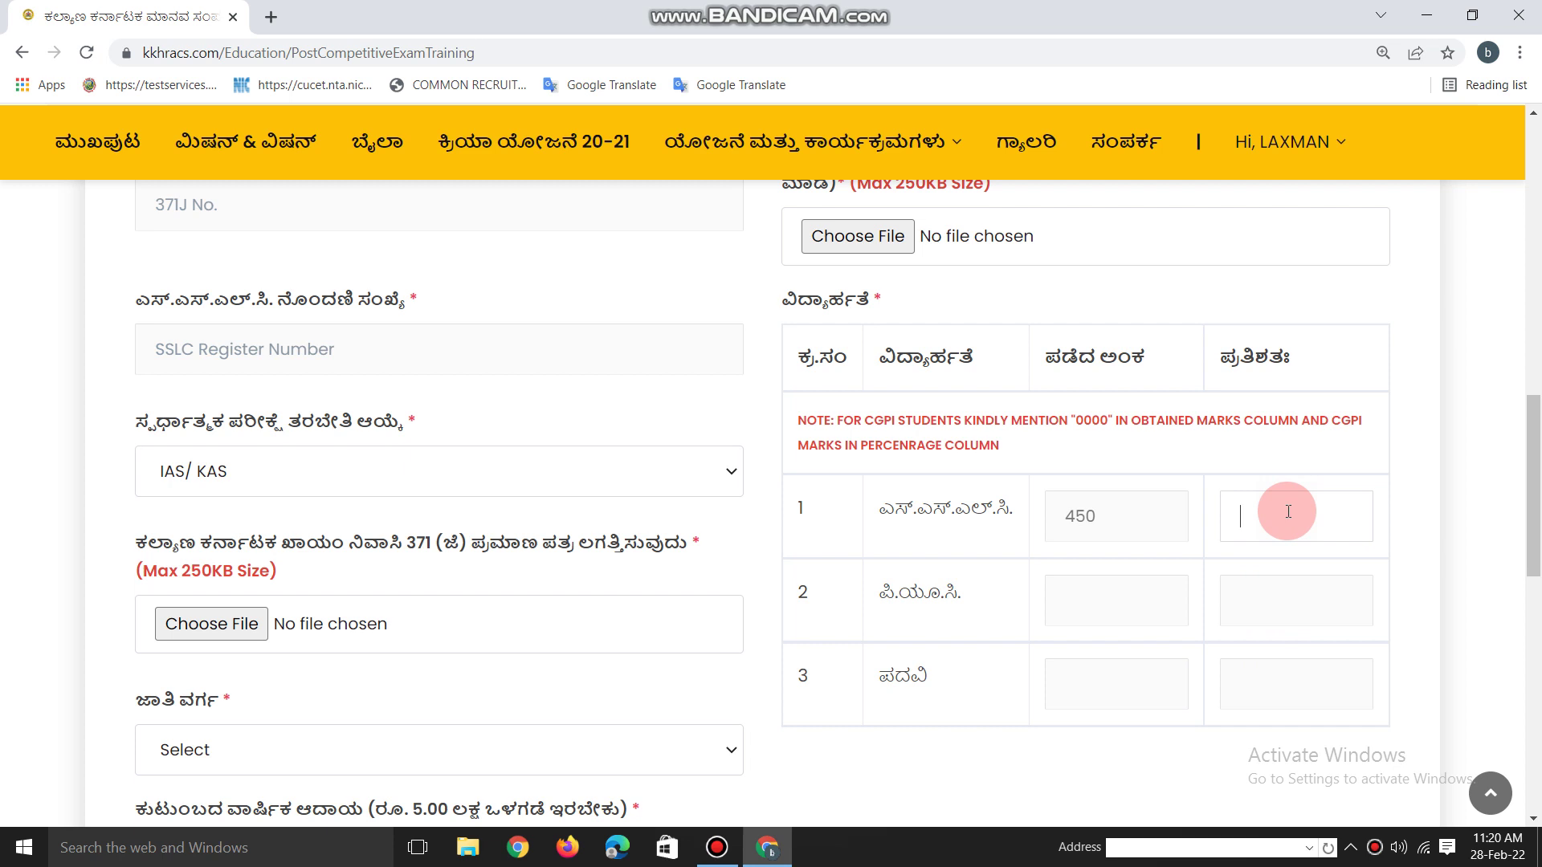
type("625")
left_click(1431, 520)
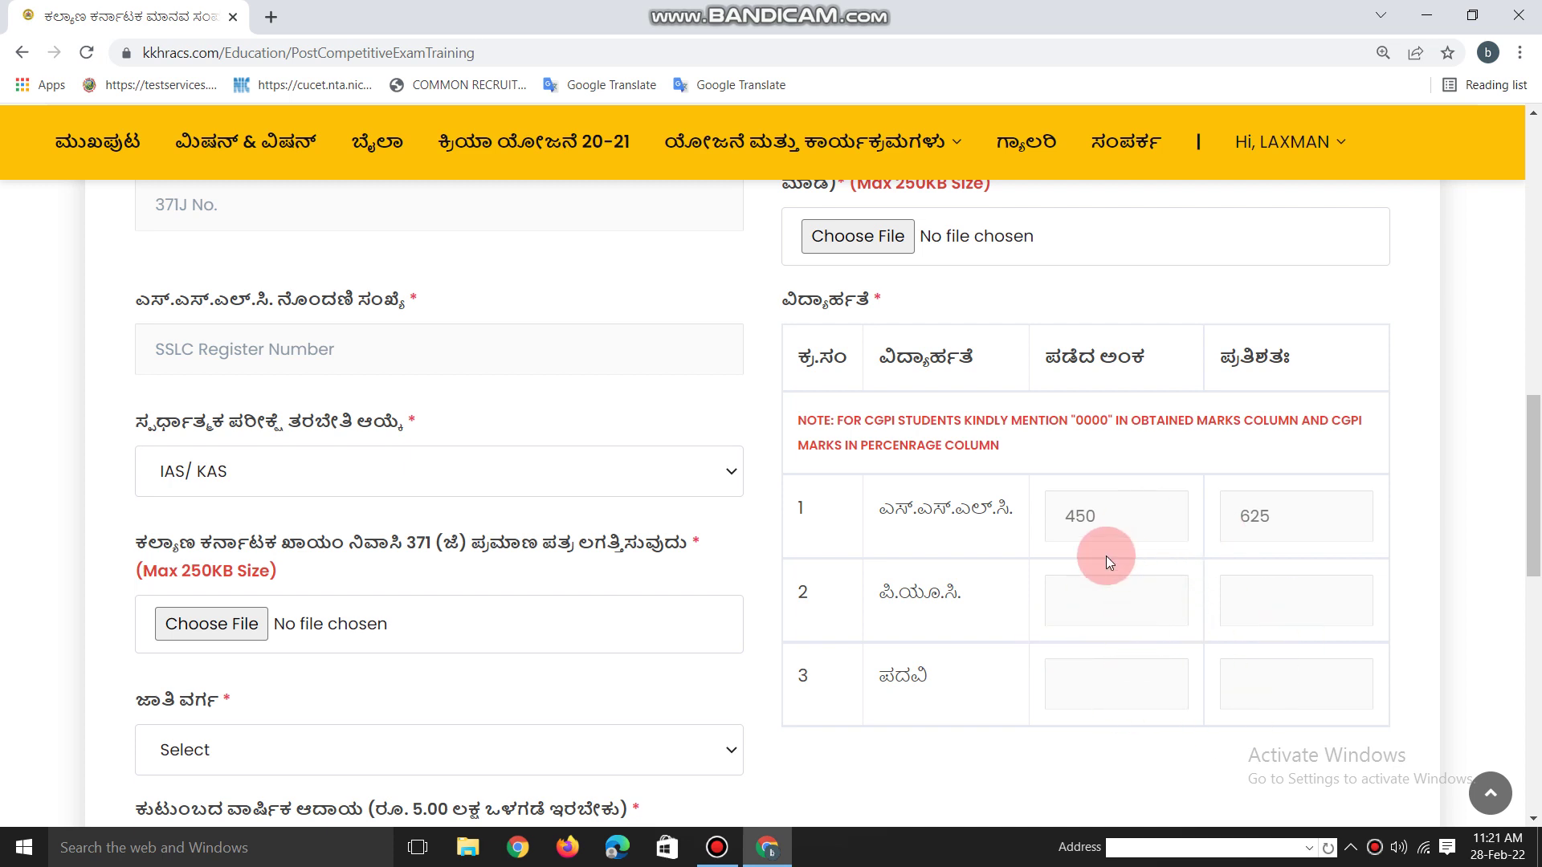
Compare the 371 (J) certificate upload field below the training choice with the earlier 371-J certificate upload field.
scroll(1106, 556, "down", 4)
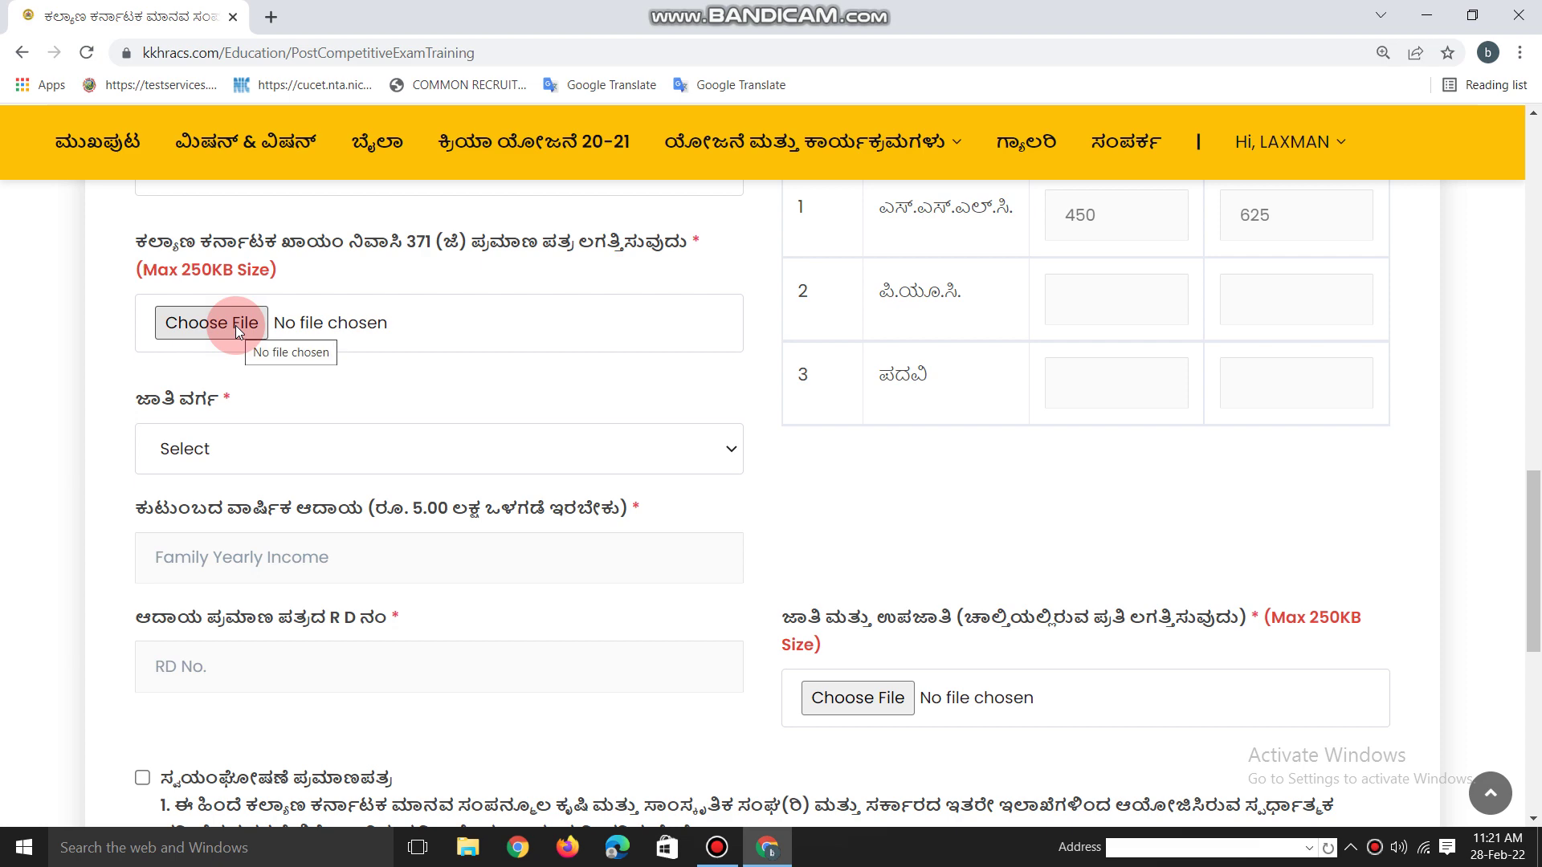
scroll(234, 325, "up", 5)
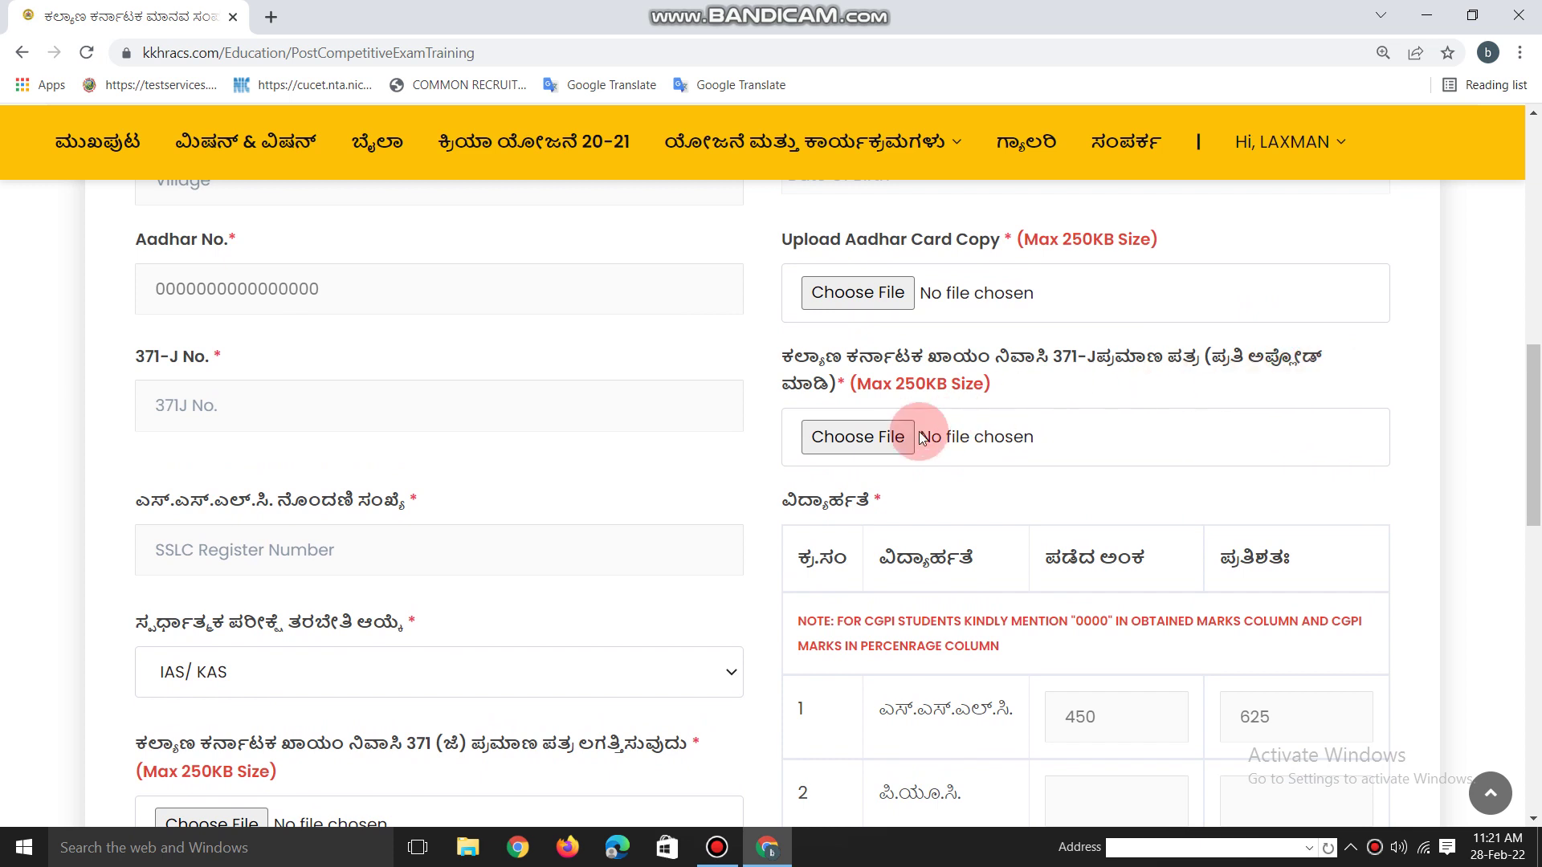
scroll(464, 538, "down", 3)
scroll(465, 537, "down", 2)
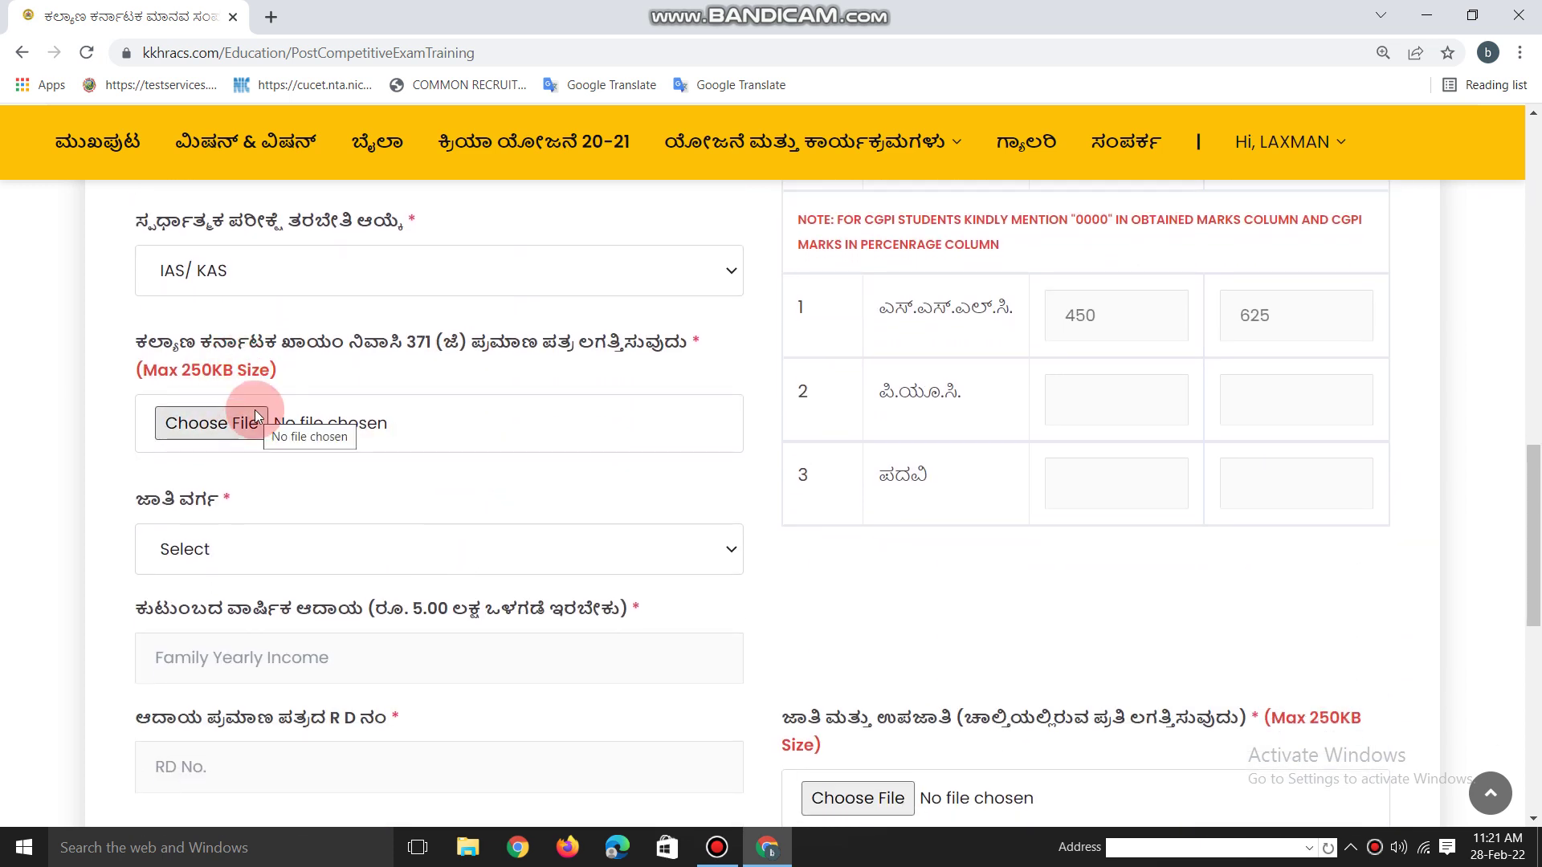
scroll(265, 410, "up", 5)
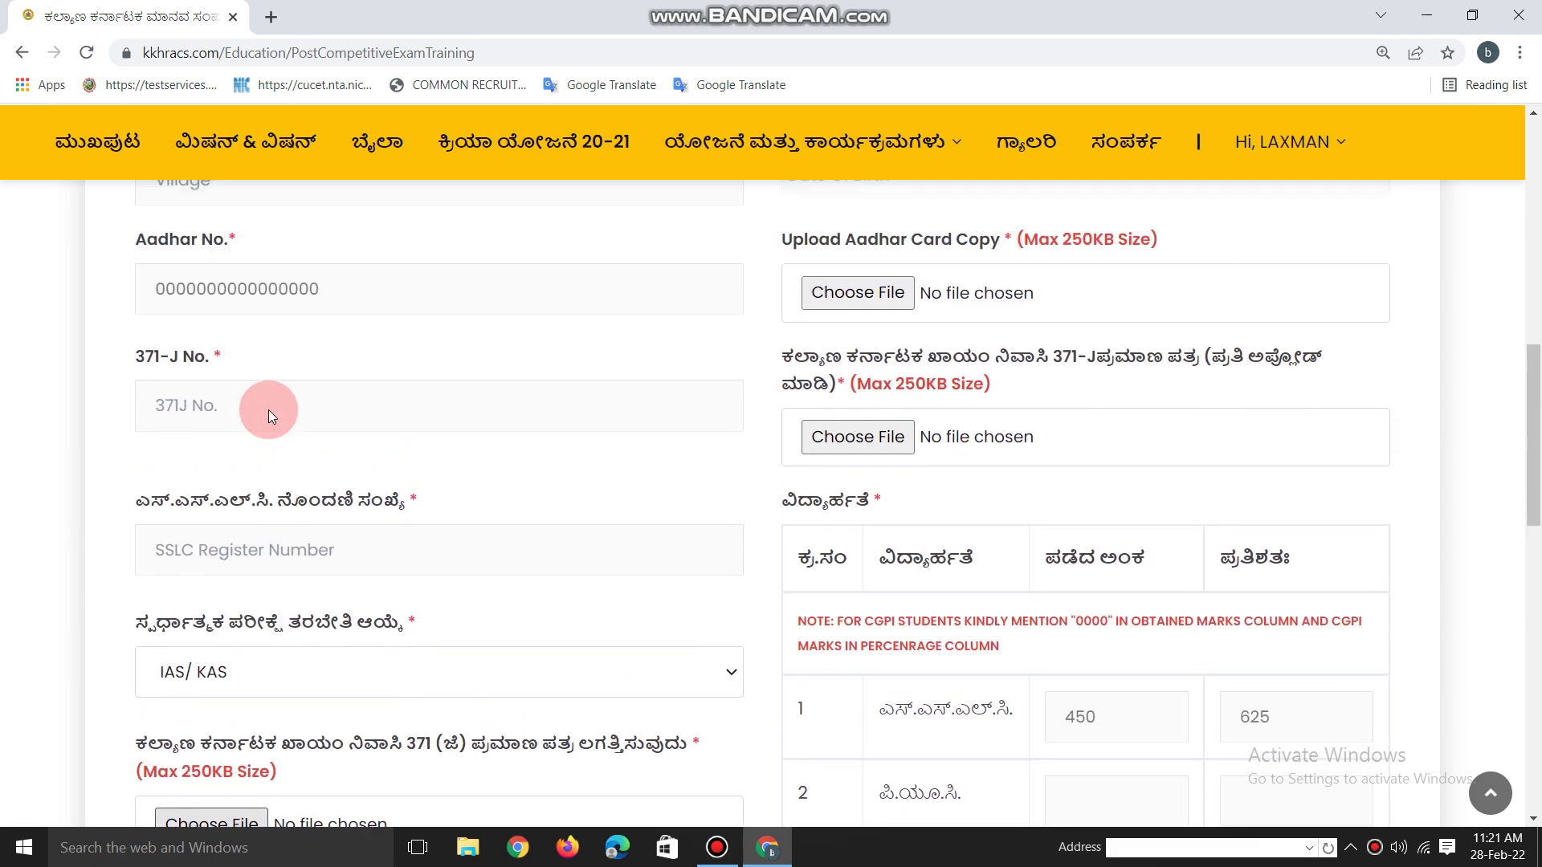
scroll(268, 409, "down", 1)
scroll(268, 409, "down", 3)
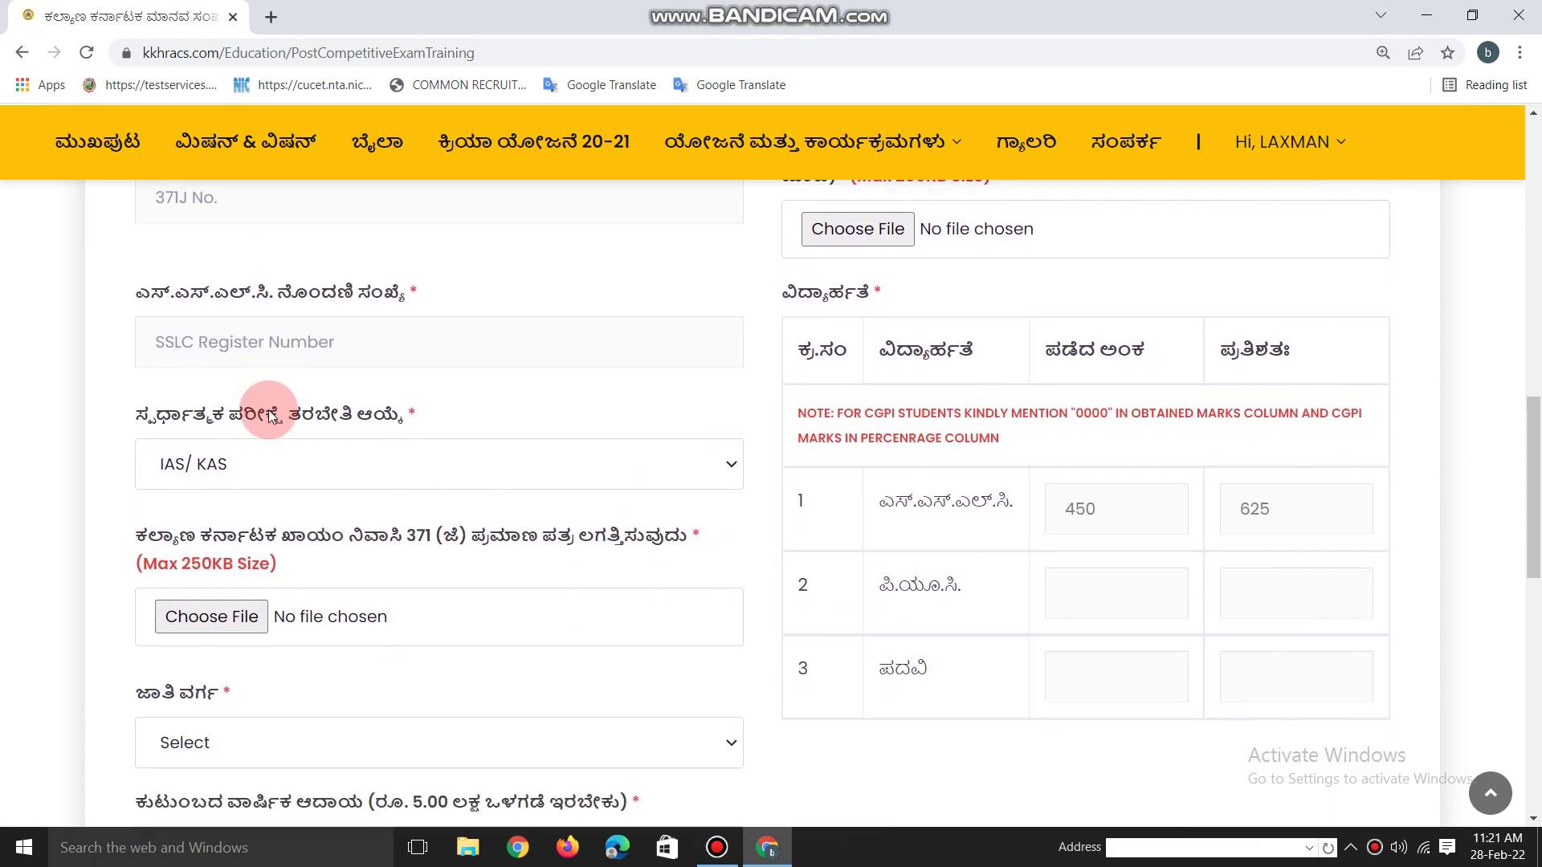
scroll(315, 401, "down", 2)
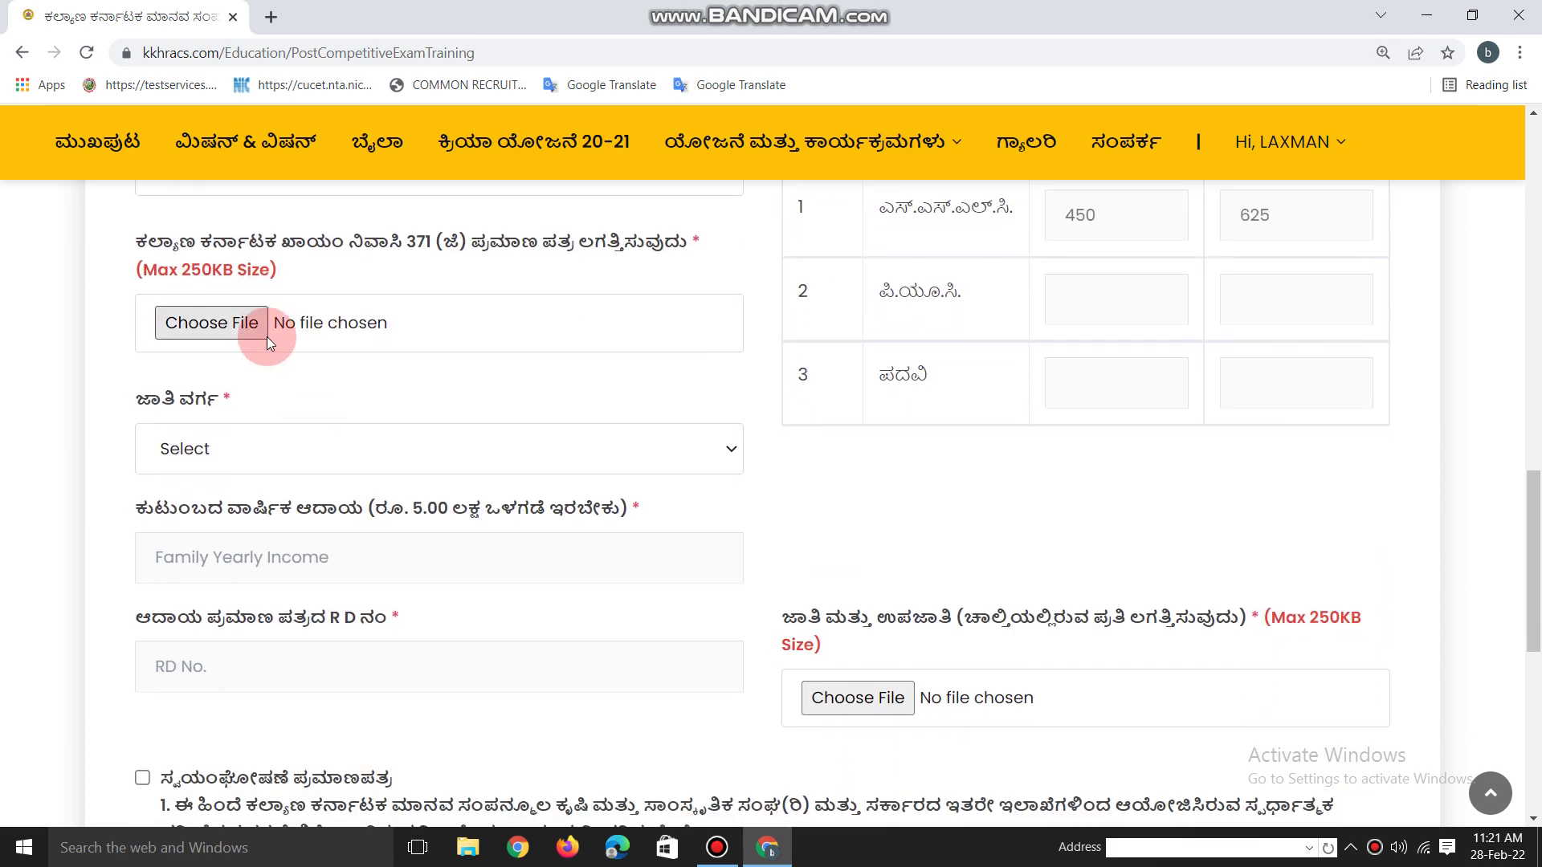
Review the caste category options and the family yearly income, RD number and caste certificate upload fields without filling them in.
left_click(172, 345)
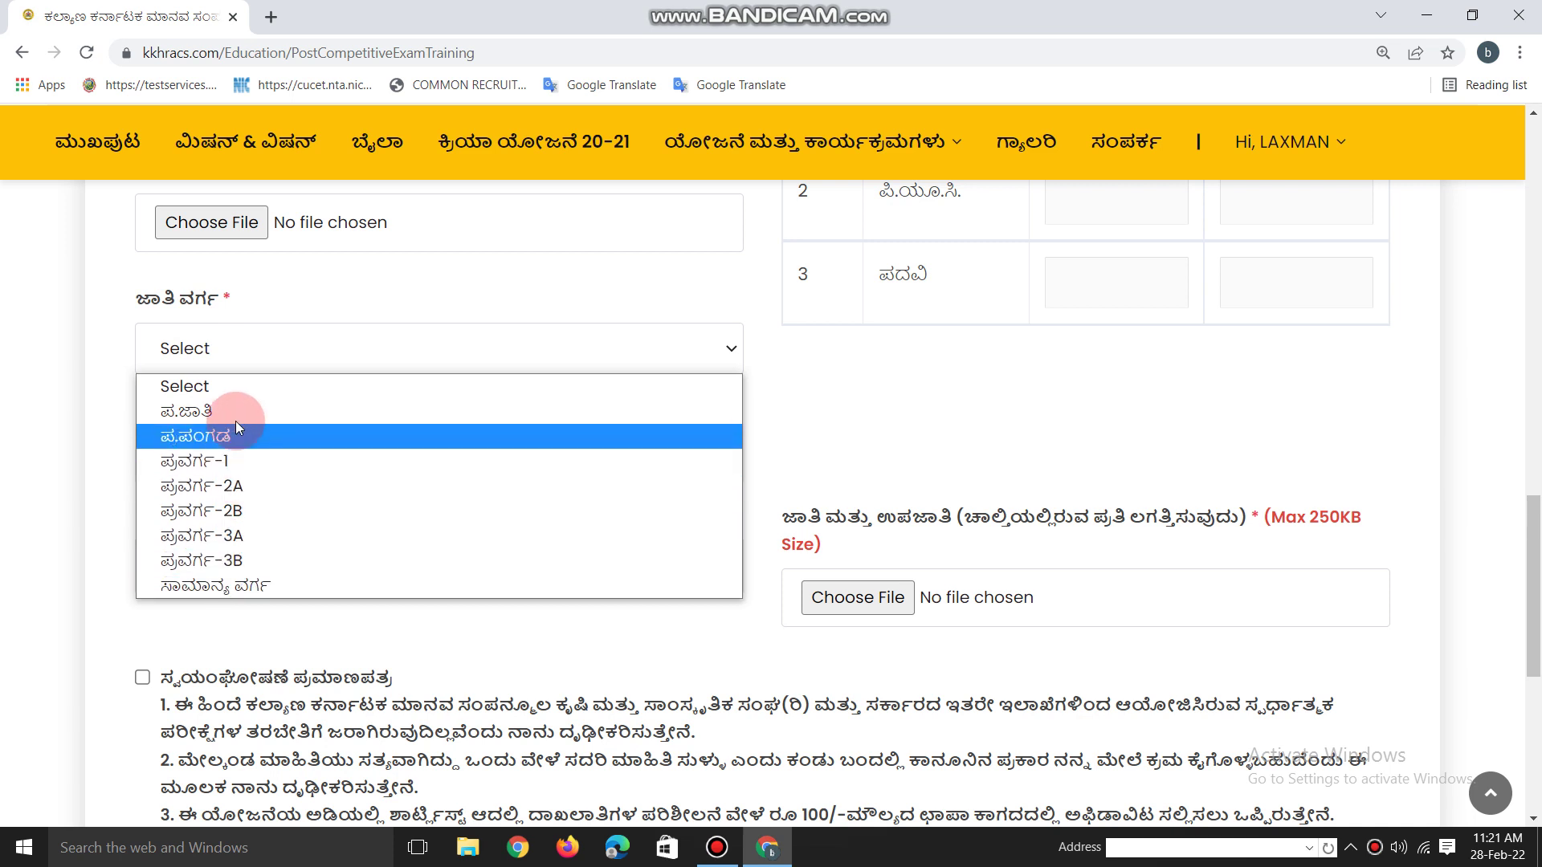
left_click(230, 350)
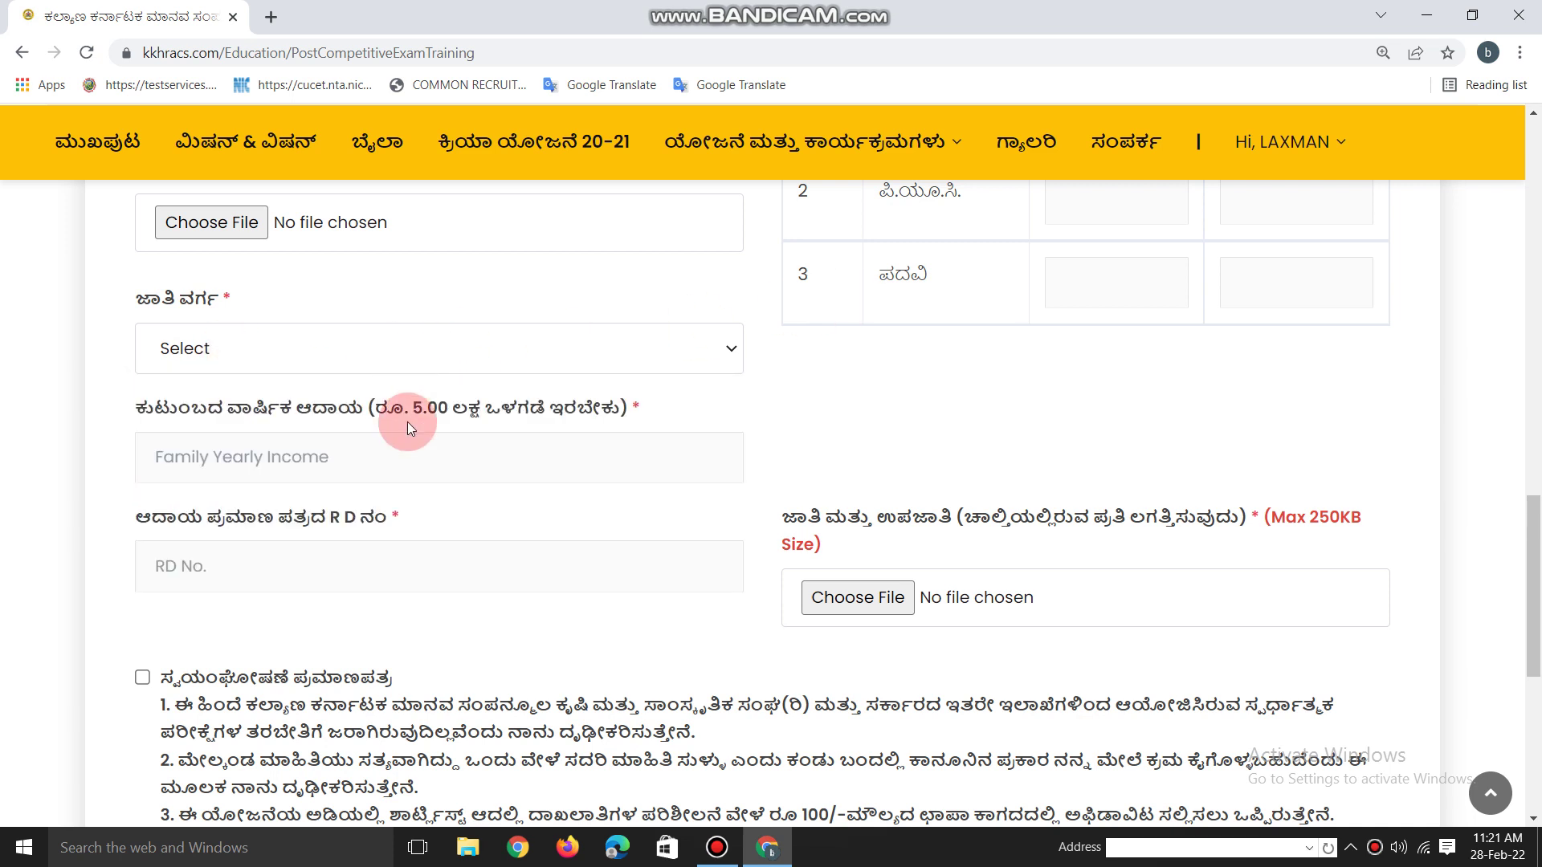
left_click(232, 456)
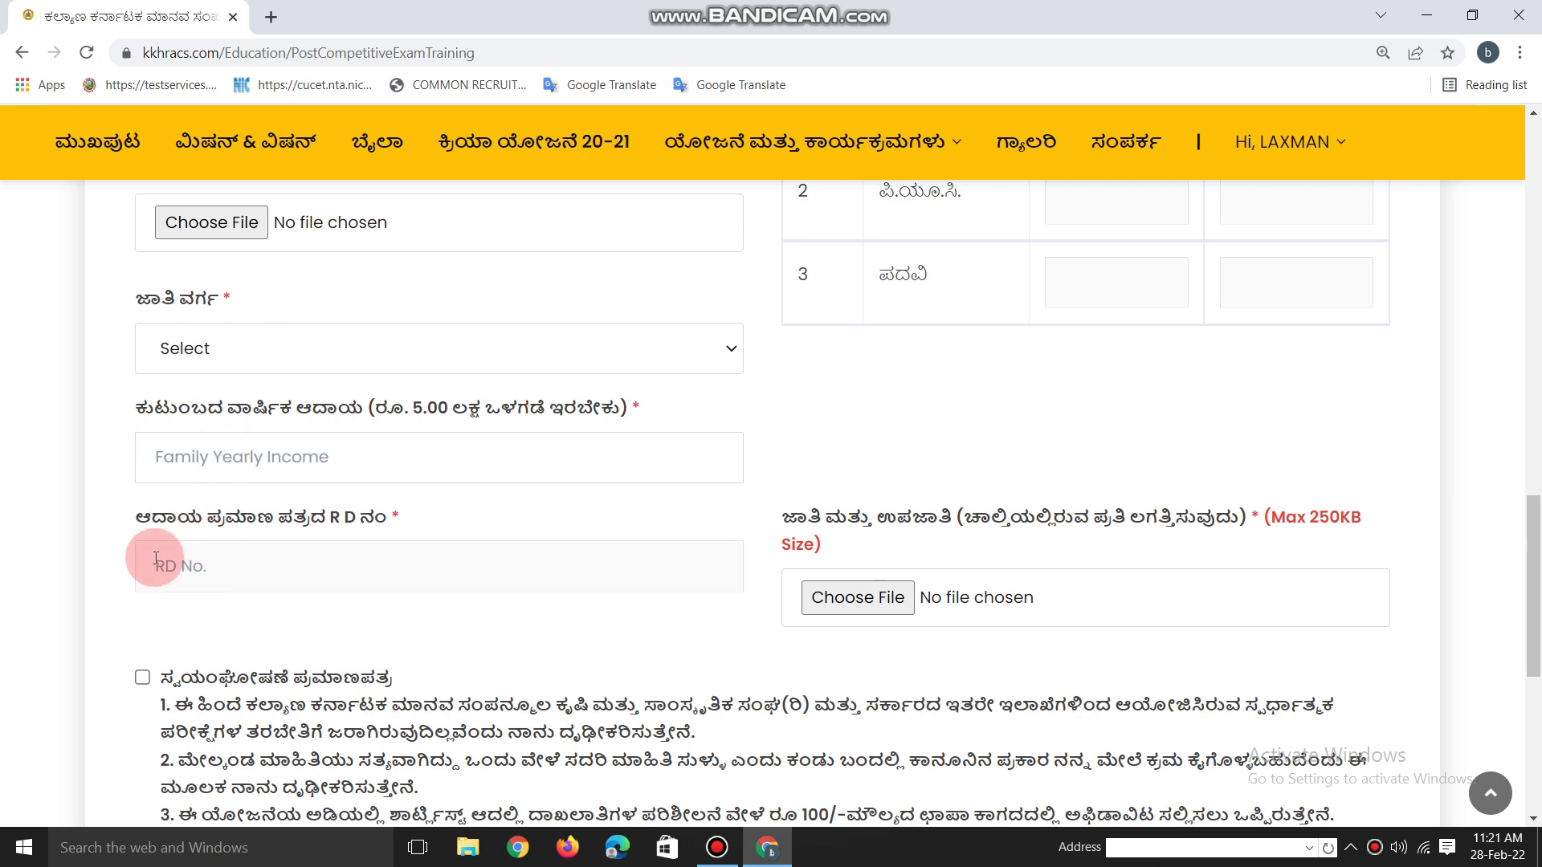
left_click(199, 566)
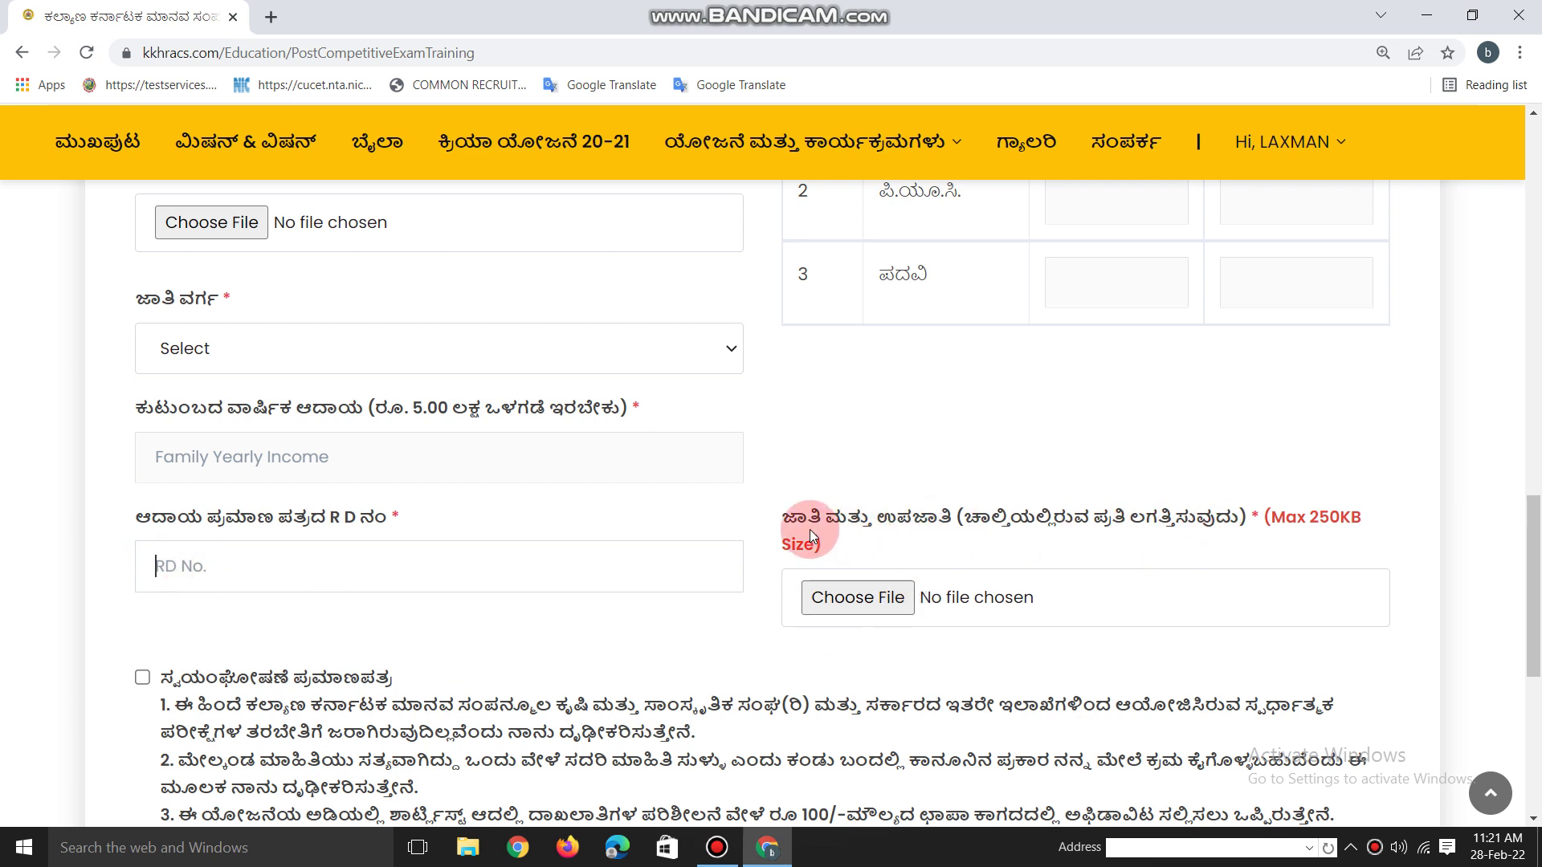
left_click(867, 601)
left_click(561, 509)
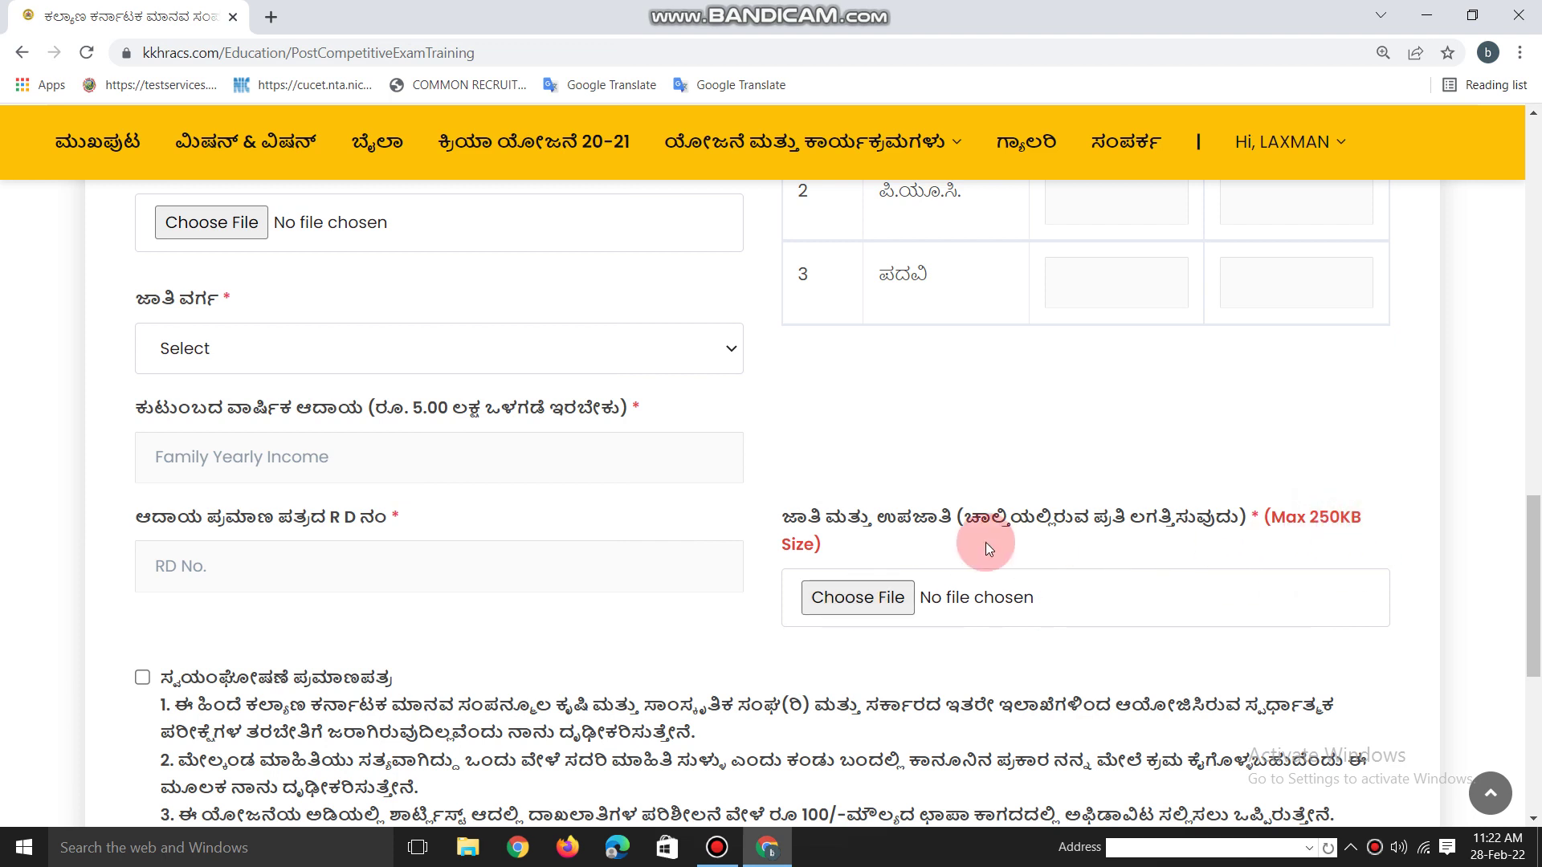
Accept the self-declaration statement at the end of the application form.
scroll(985, 561, "down", 3)
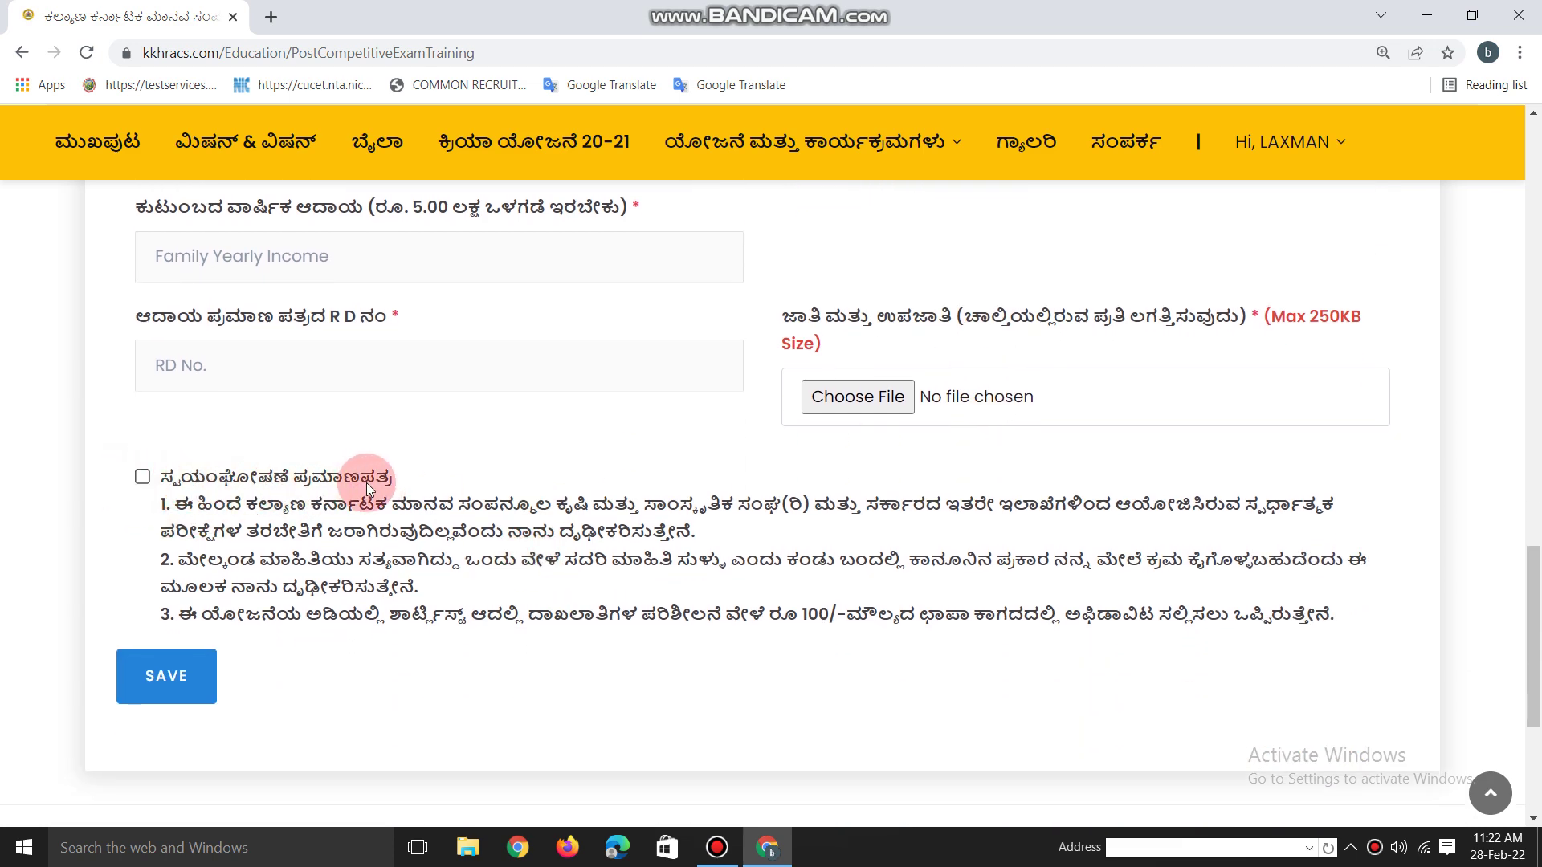
left_click(142, 477)
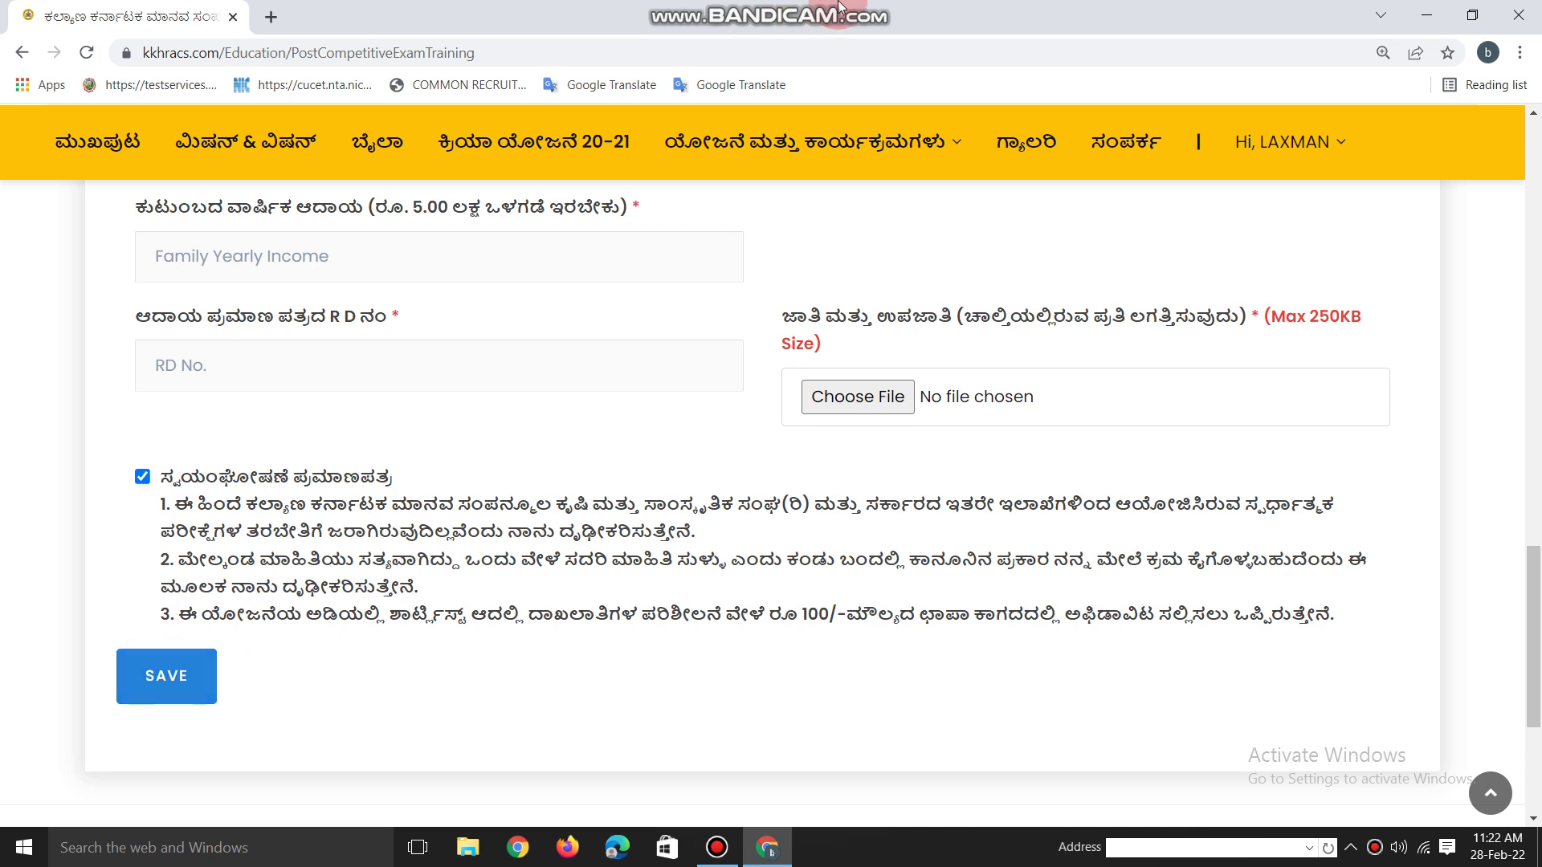
left_click(861, 23)
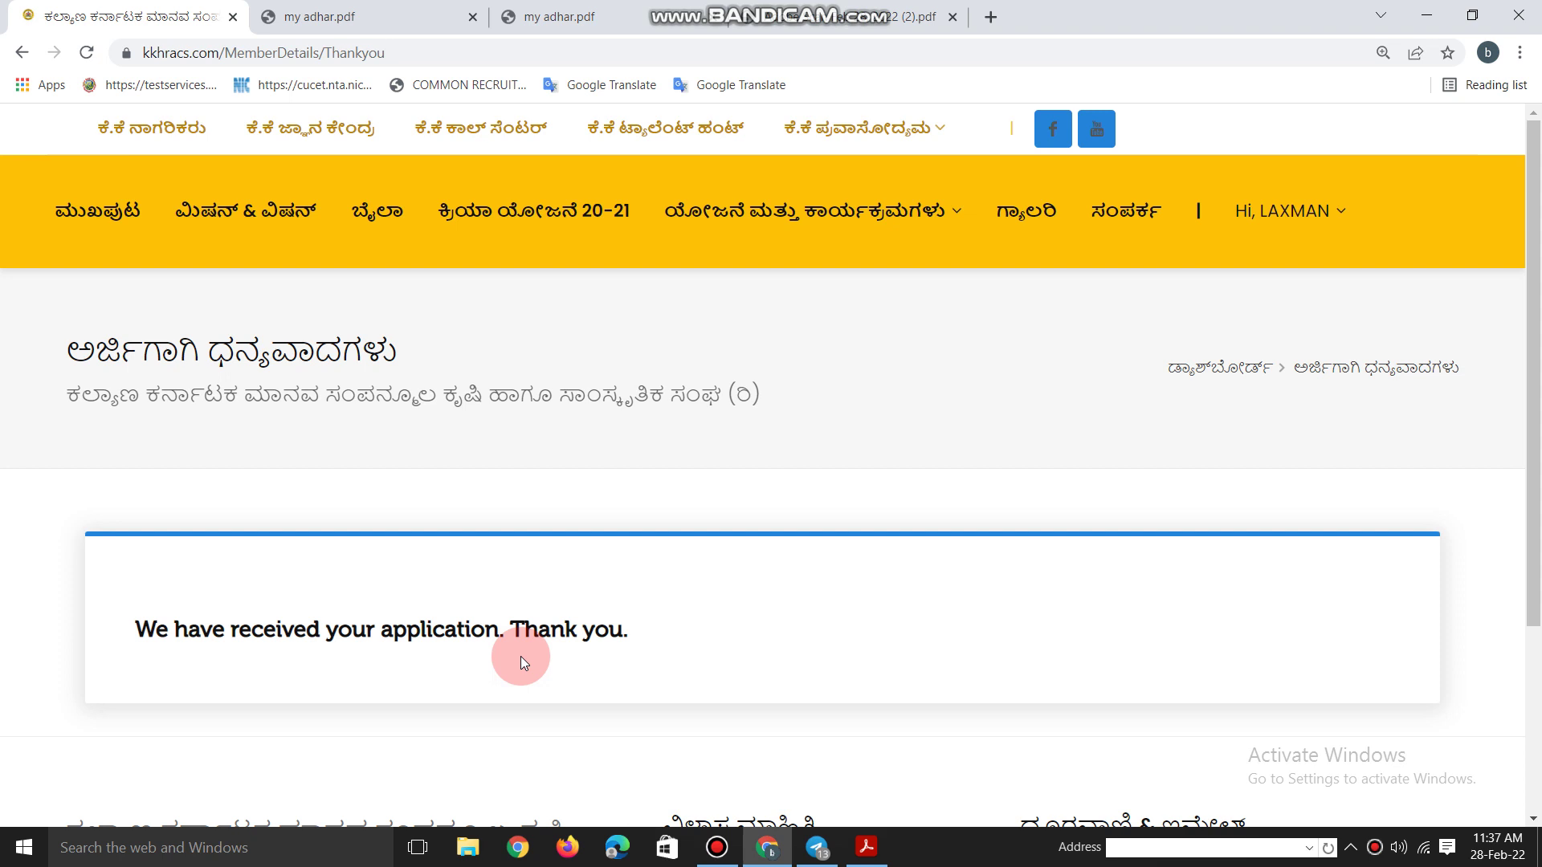
left_click(895, 11)
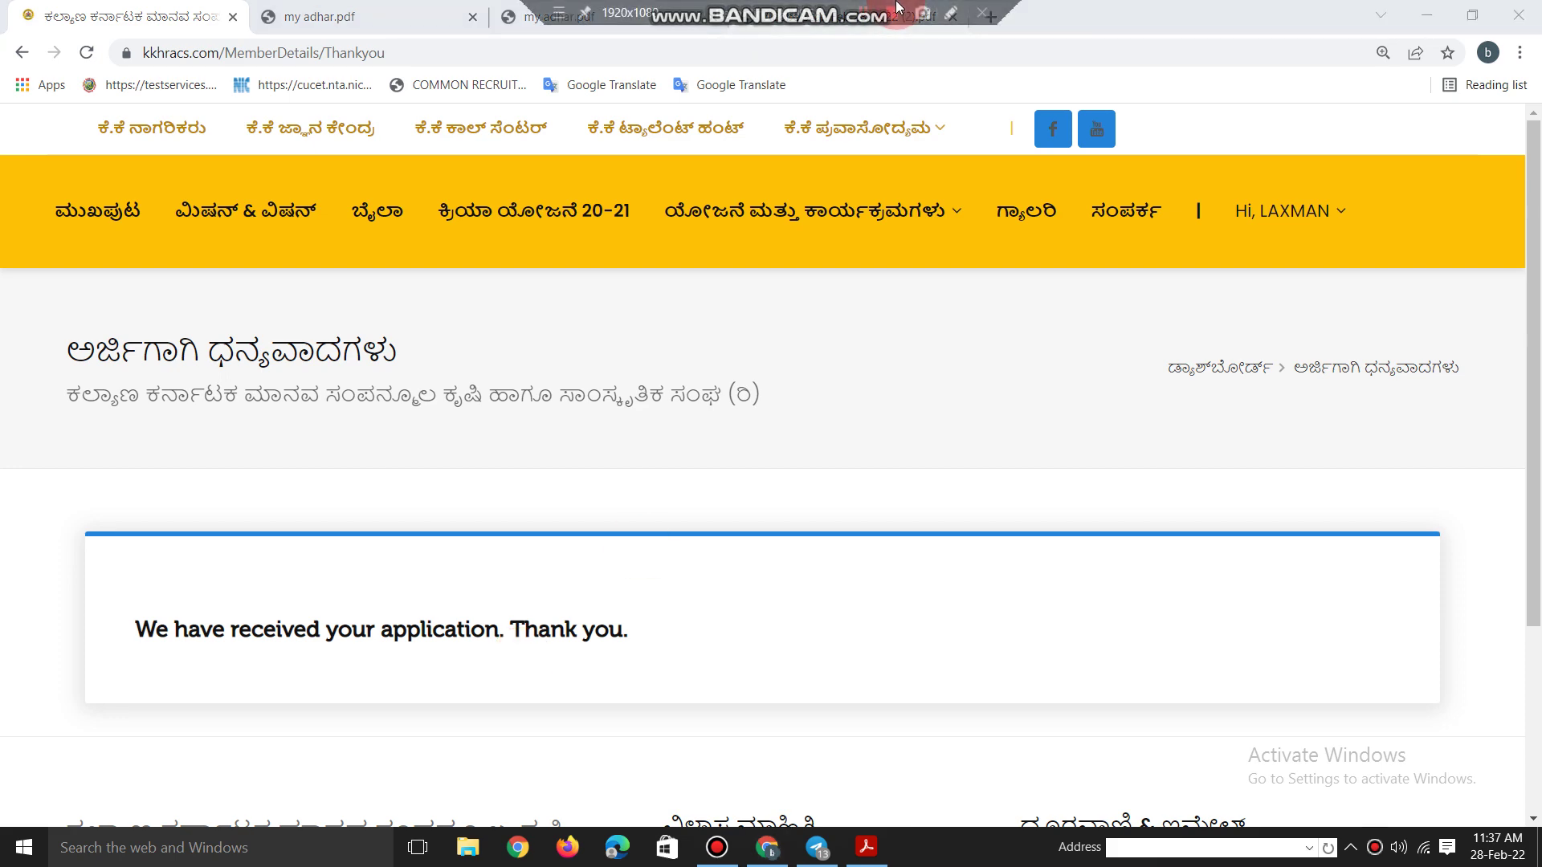